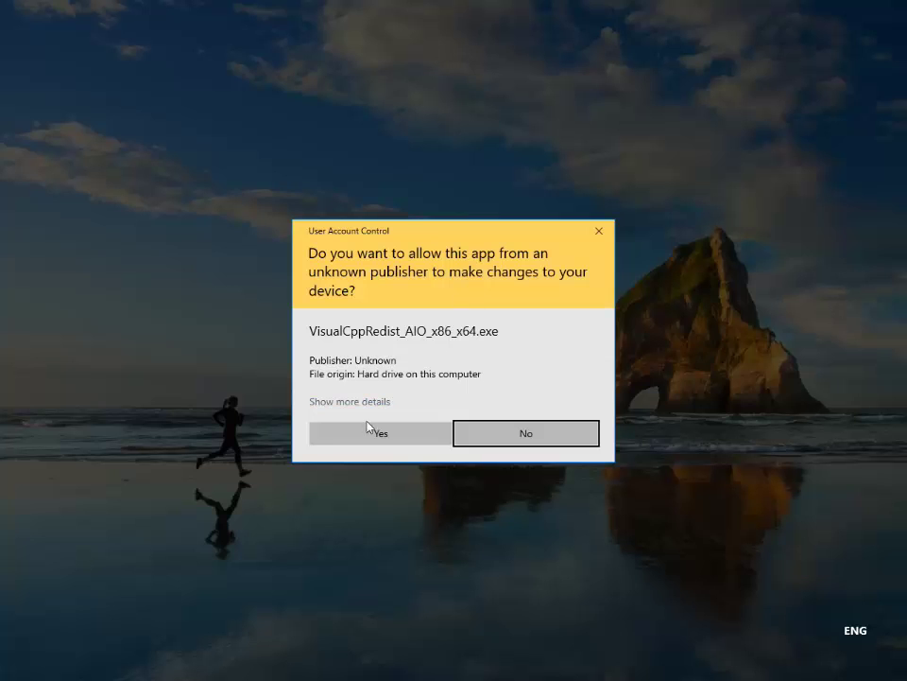
Step: Allow VisualCppRedist_AIO_x86_x64.exe to make changes and complete the Visual Basic/C++ Redistributable installation
{"action": "left_click", "coordinate": [366, 436]}
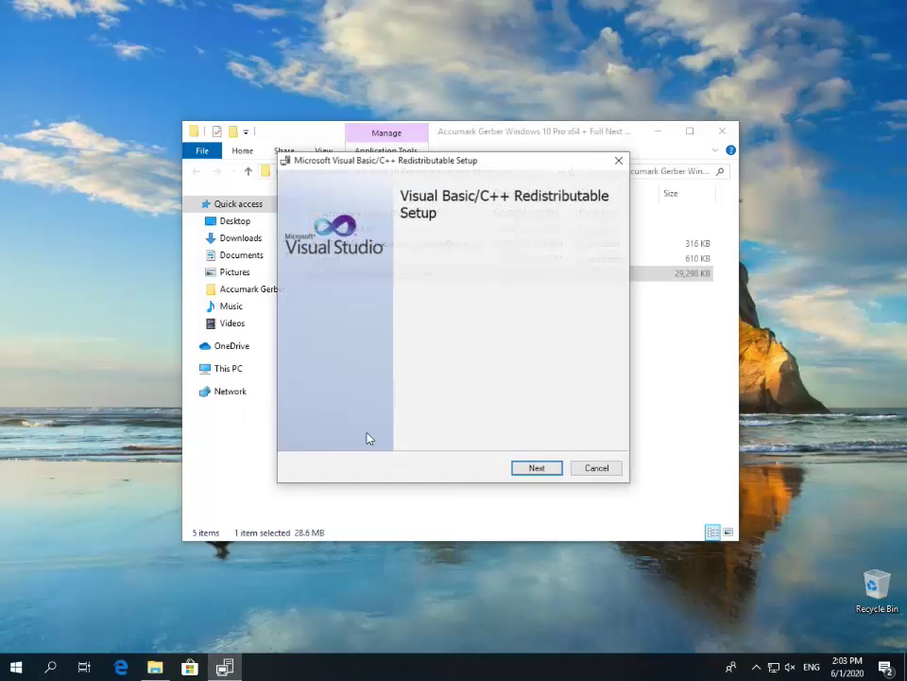
{"action": "left_click", "coordinate": [537, 469]}
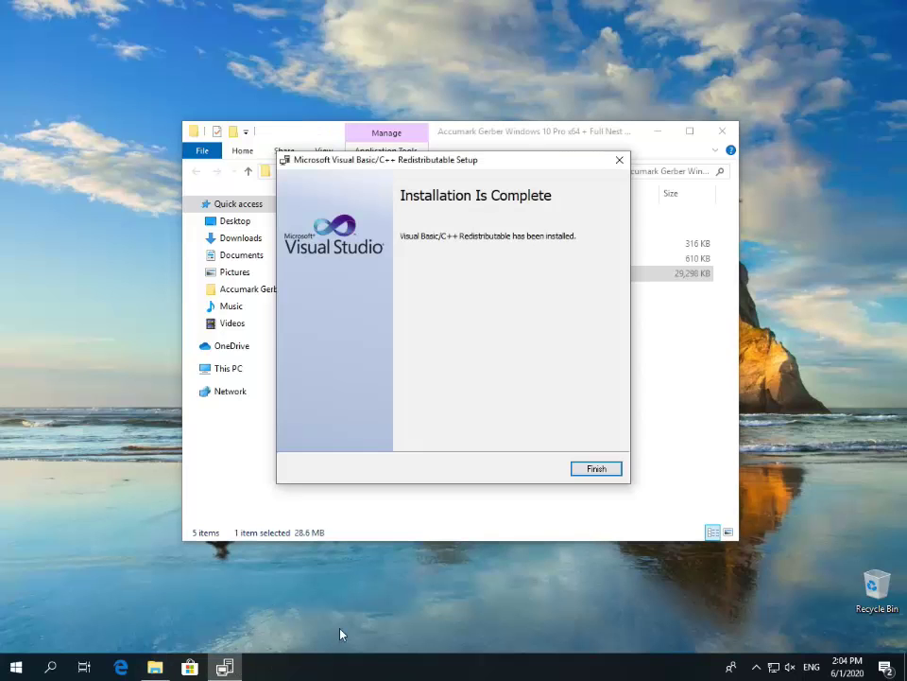
{"action": "left_click", "coordinate": [593, 470]}
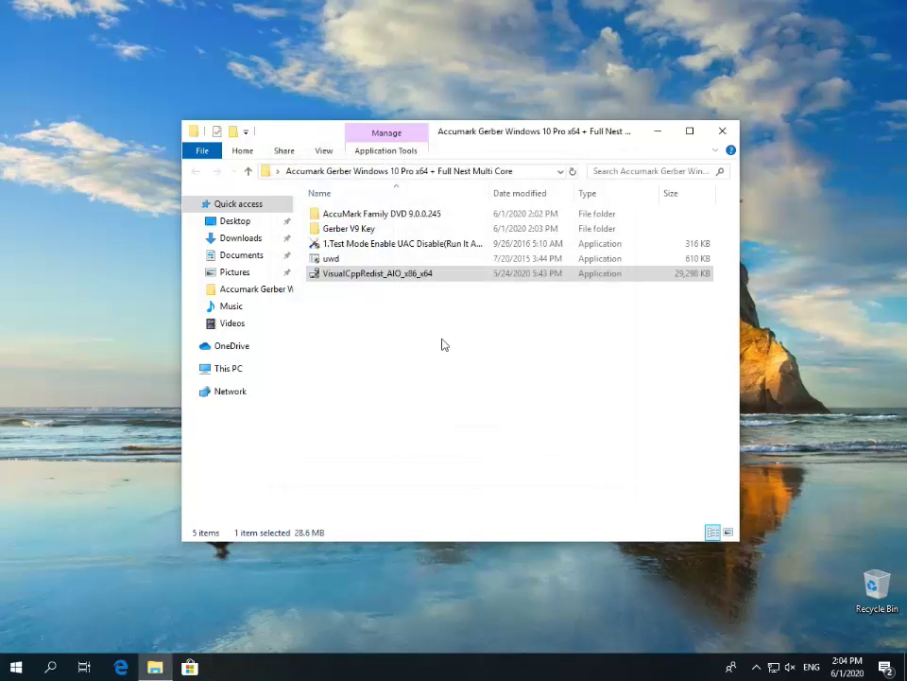
Step: Run the "1.Test Mode Enable UAC Disable" tool as administrator and let its script execute to the end
{"action": "left_click", "coordinate": [384, 247]}
{"action": "right_click", "coordinate": [385, 248]}
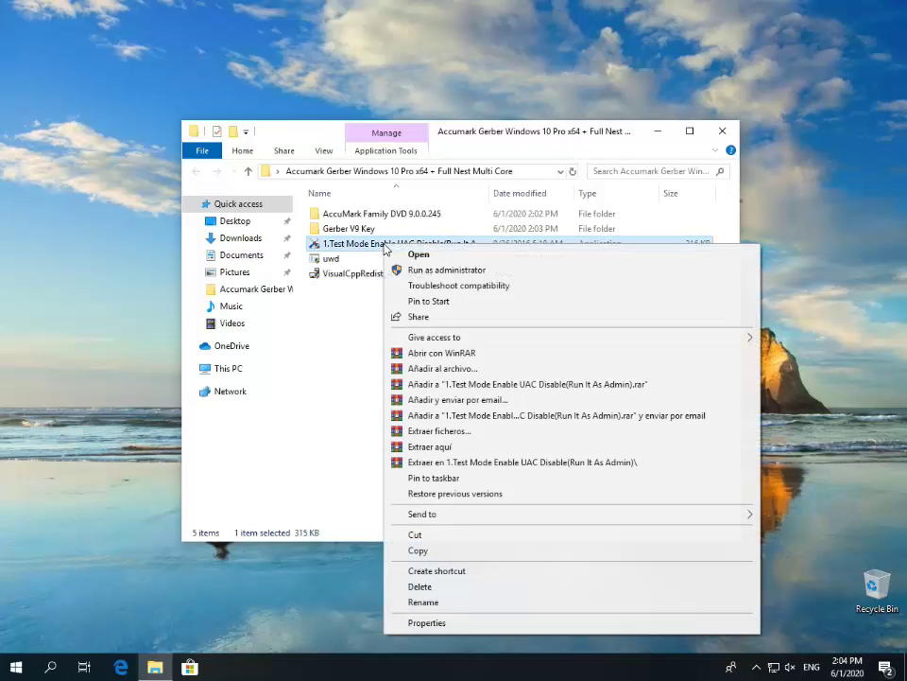
{"action": "left_click", "coordinate": [416, 270]}
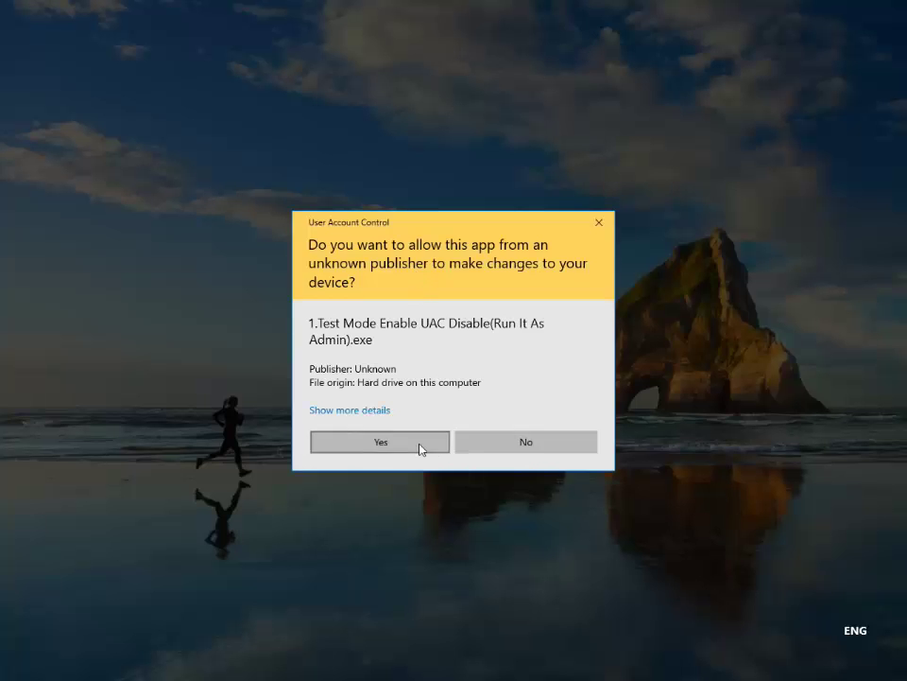
{"action": "left_click", "coordinate": [422, 447]}
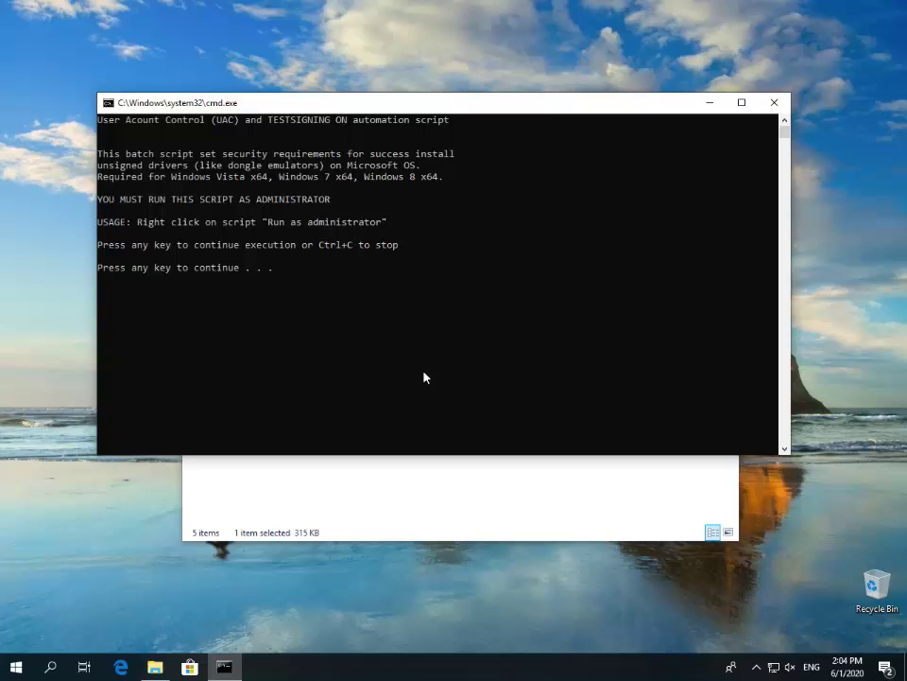
{"action": "key", "text": "Return"}
{"action": "key", "text": "Return"}
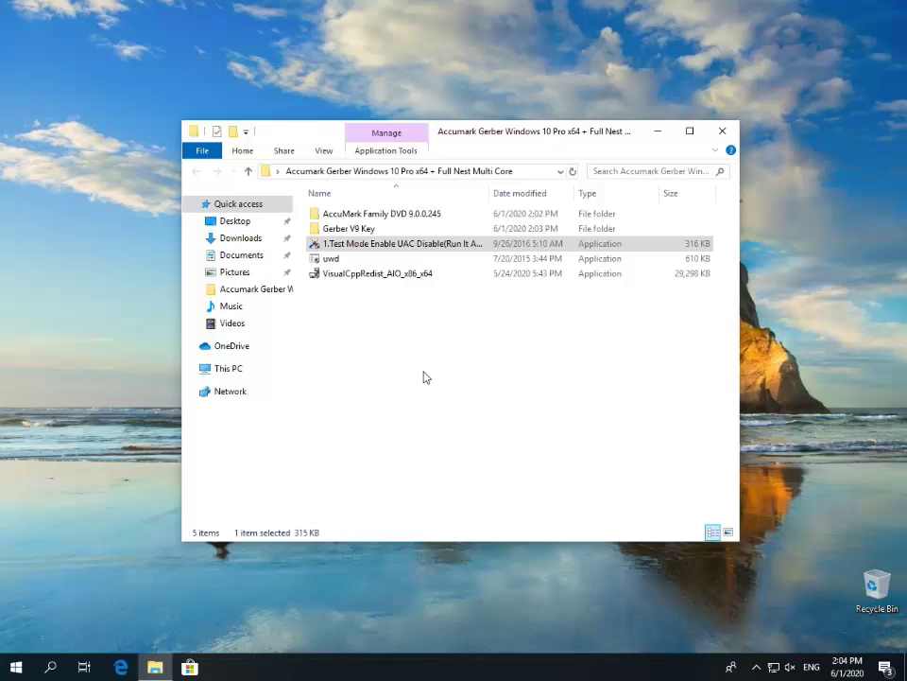
Step: Close the installer folder window and restart Windows
{"action": "left_click", "coordinate": [722, 131]}
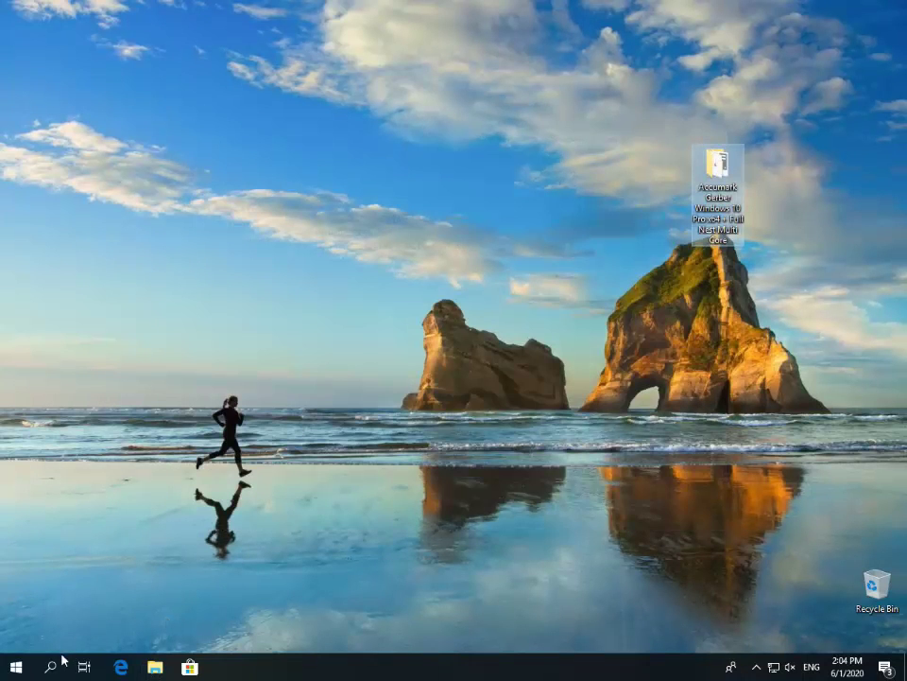
{"action": "left_click", "coordinate": [15, 667]}
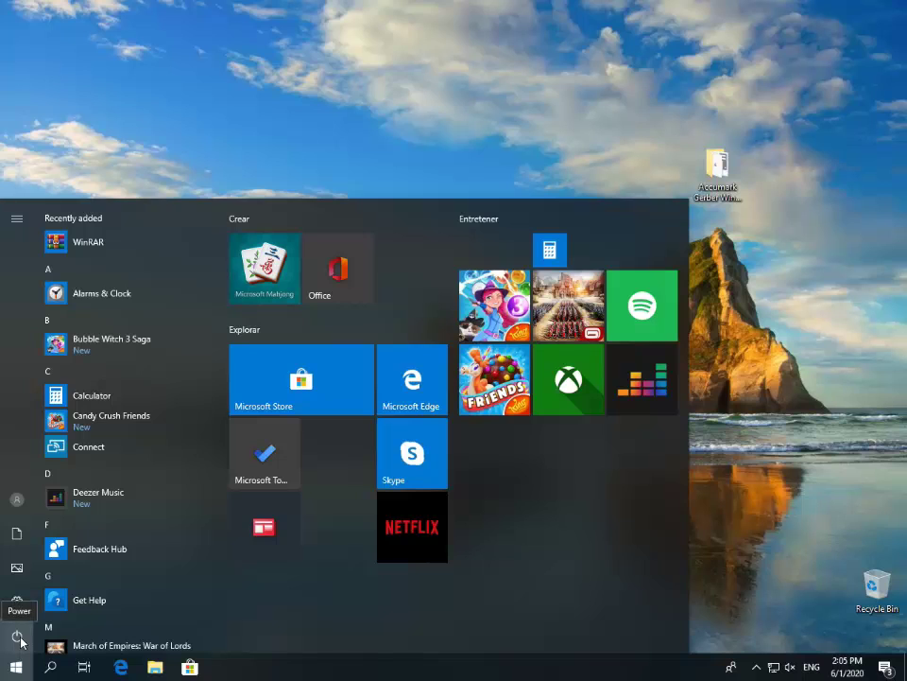
{"action": "left_click", "coordinate": [18, 640]}
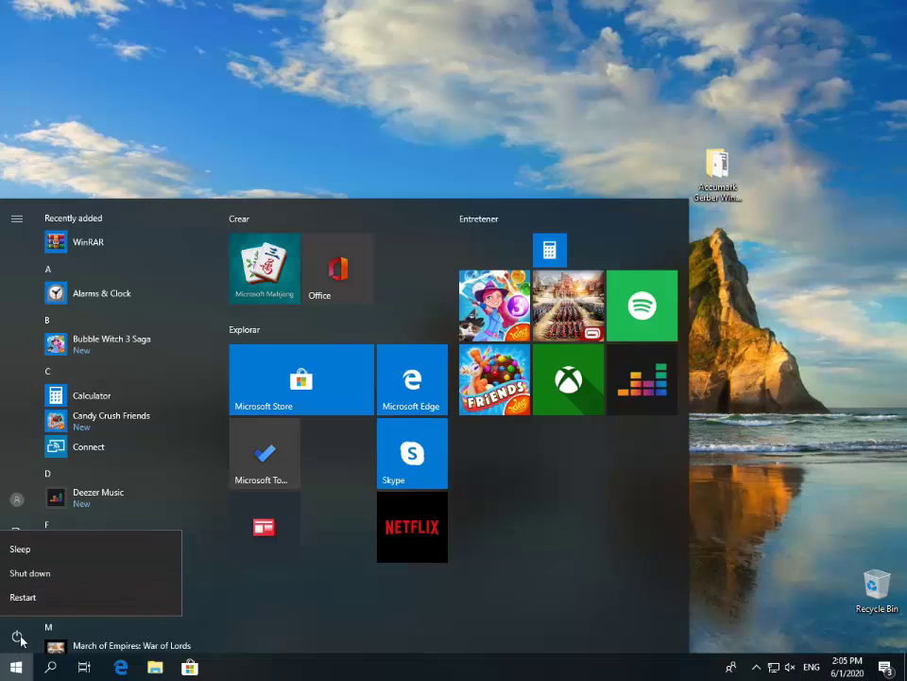
{"action": "left_click", "coordinate": [23, 600]}
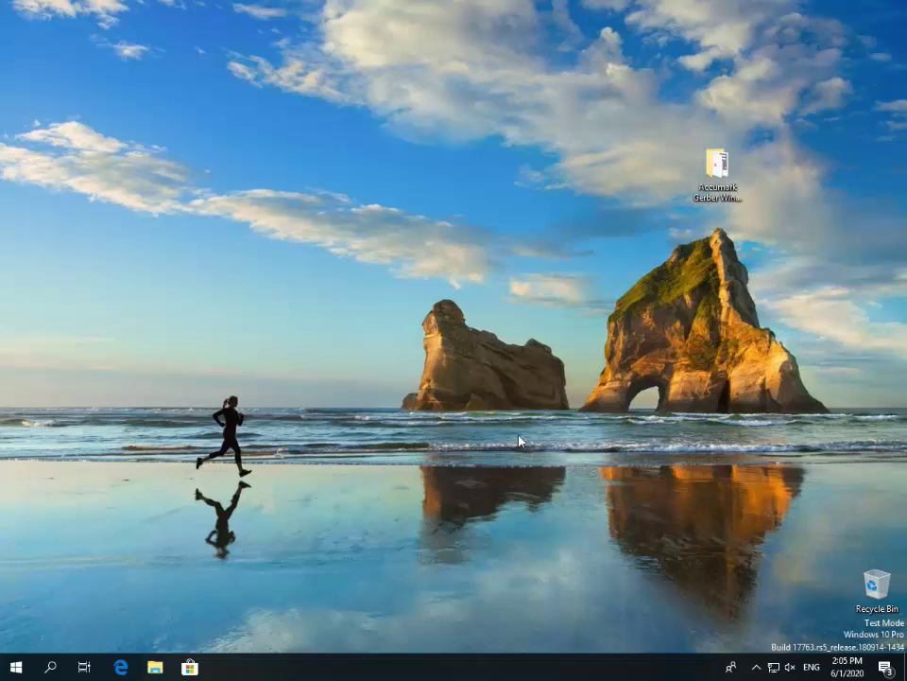
Step: Move the Accumark Gerber folder toward the middle of the desktop and open it, showing its contents as a list
{"action": "left_click_drag", "start_coordinate": [737, 153], "coordinate": [525, 222]}
{"action": "double_click", "coordinate": [502, 248]}
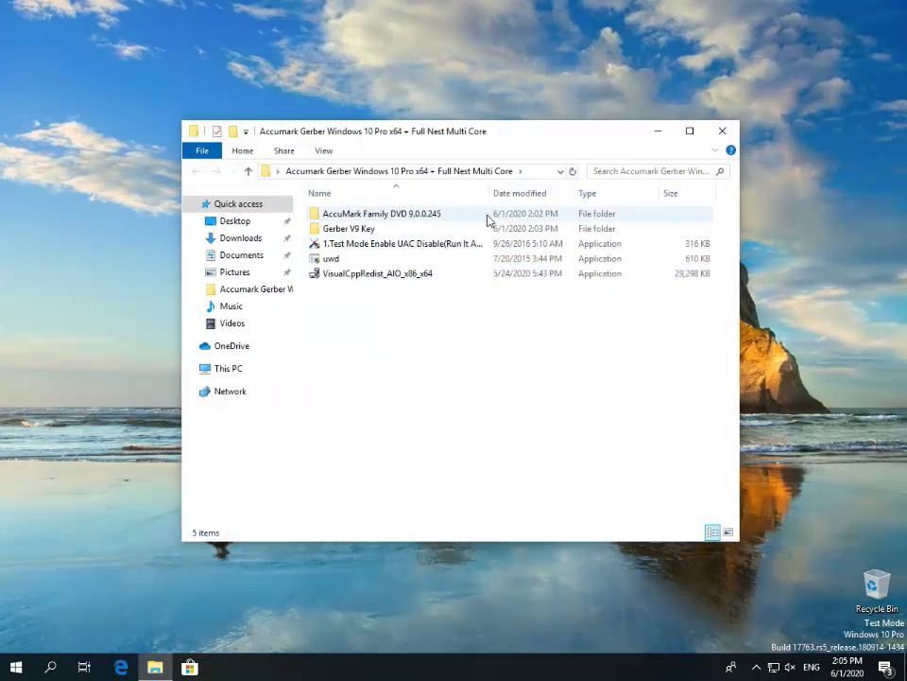
{"action": "left_click", "coordinate": [323, 153]}
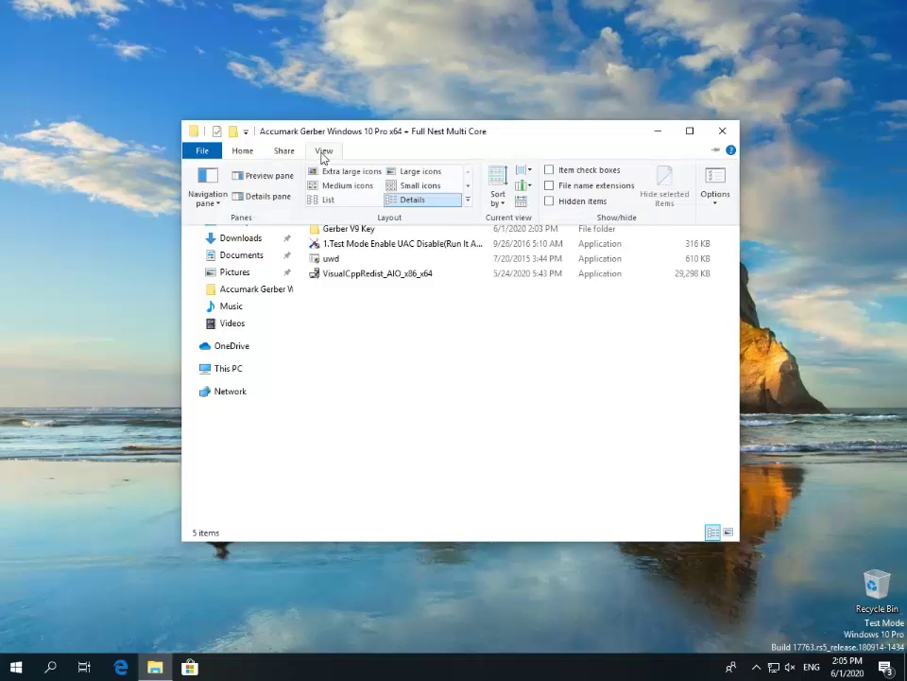
{"action": "left_click", "coordinate": [337, 201]}
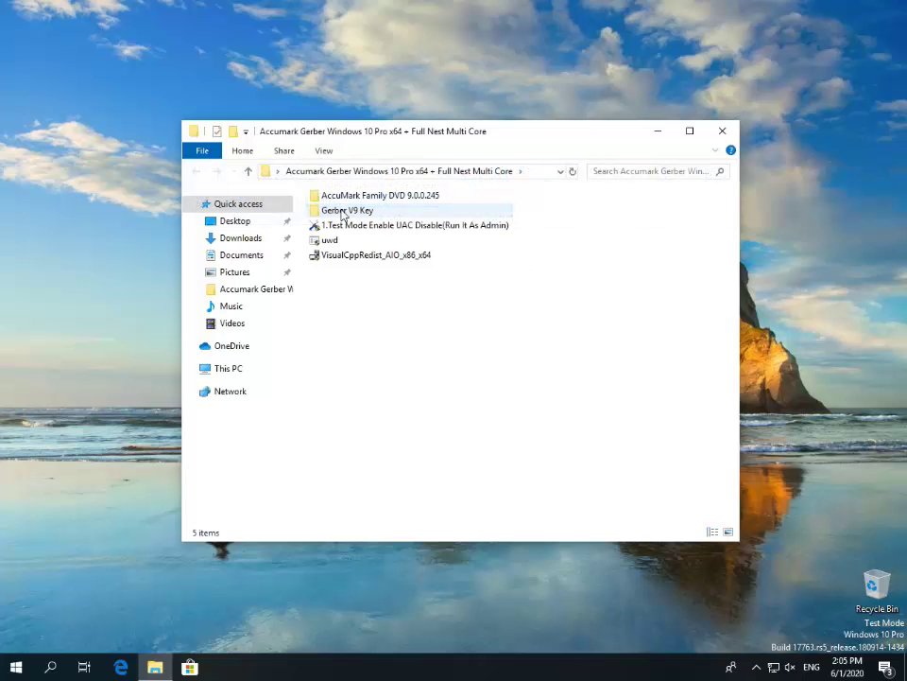
Step: Open the AccuMark subfolder inside AccuMark Family DVD 9.0.0.245, switching both folders to the list layout
{"action": "double_click", "coordinate": [419, 198]}
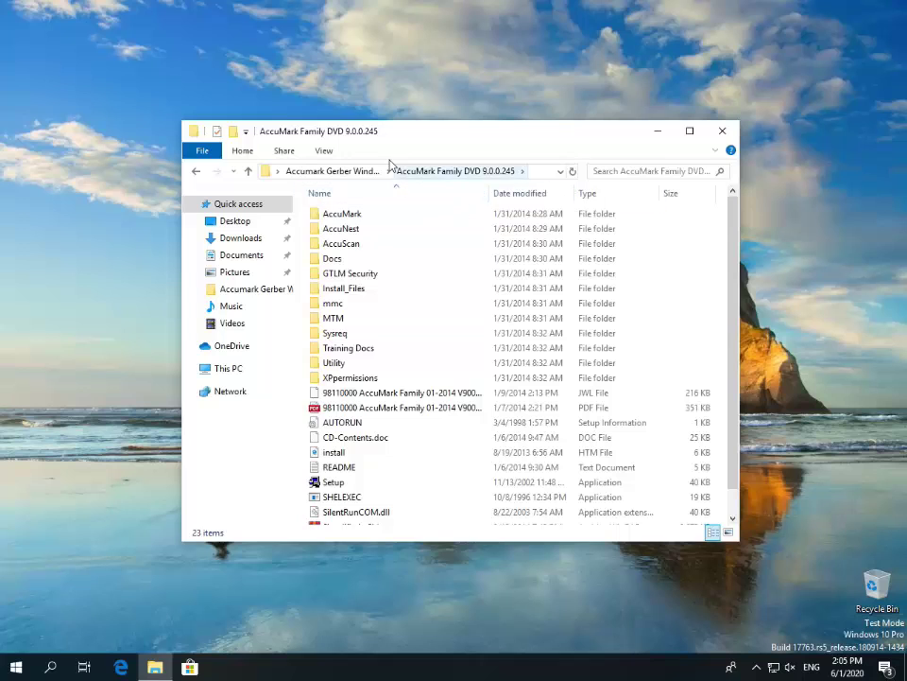
{"action": "left_click", "coordinate": [324, 151]}
{"action": "left_click", "coordinate": [335, 200]}
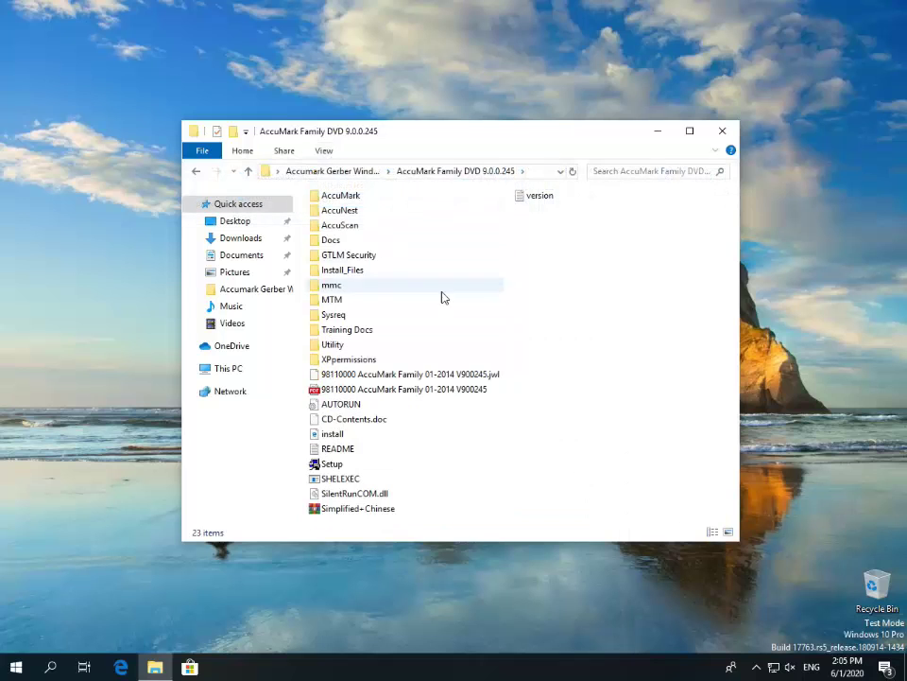
{"action": "double_click", "coordinate": [362, 196]}
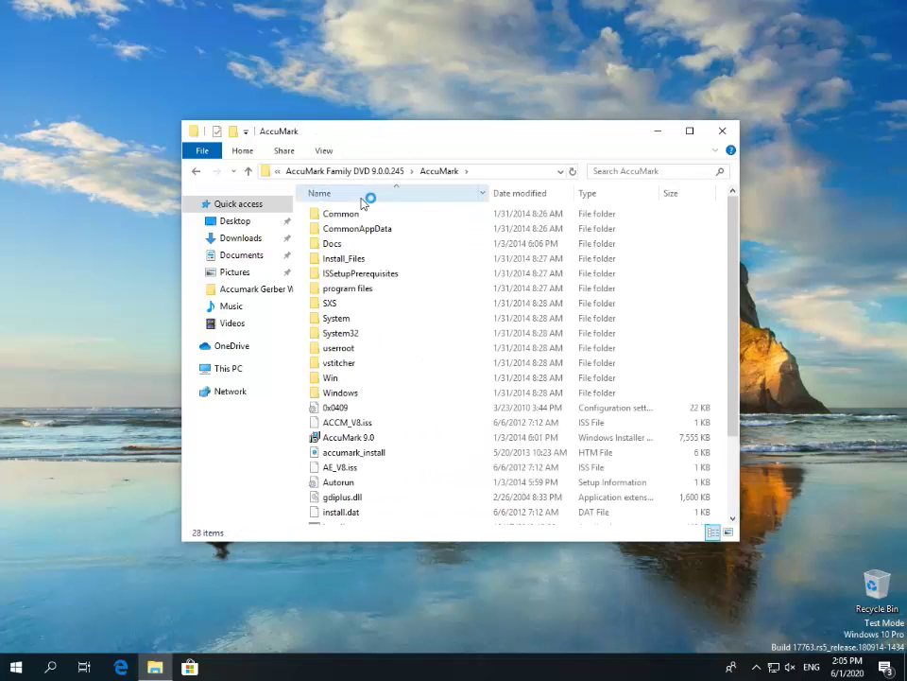
{"action": "left_click", "coordinate": [324, 152]}
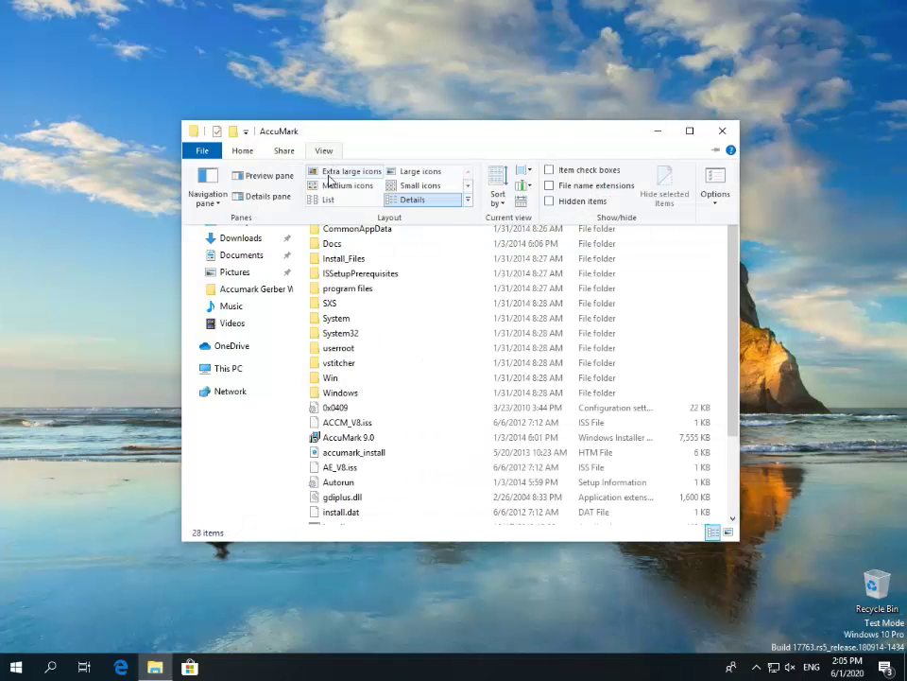
{"action": "left_click", "coordinate": [327, 200]}
Step: Run the AccuMark setup application as administrator and install the required Sentinel protection Installer 7.6.6
{"action": "left_click", "coordinate": [437, 243]}
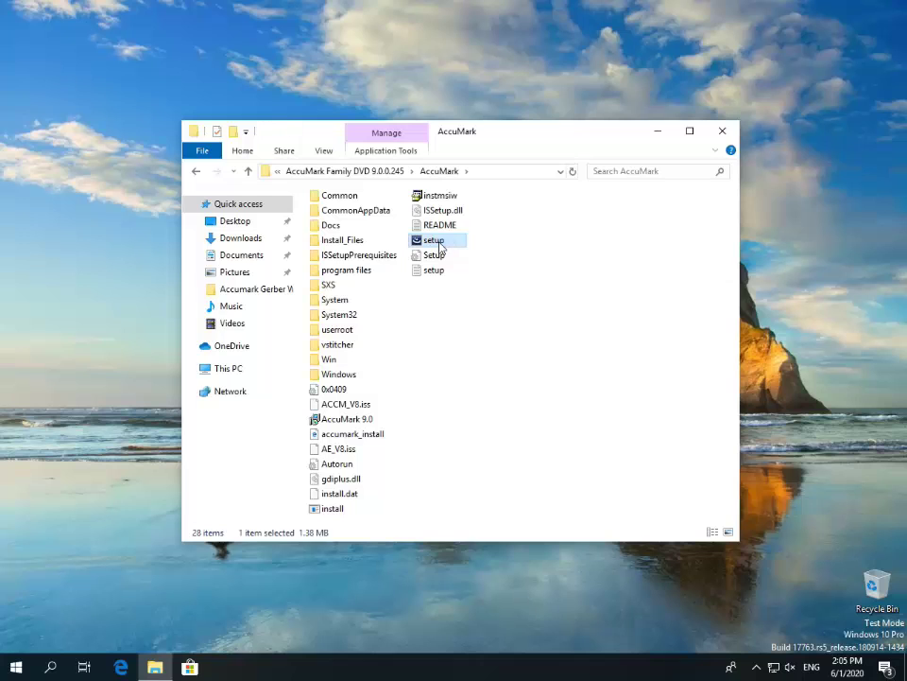
{"action": "right_click", "coordinate": [438, 246]}
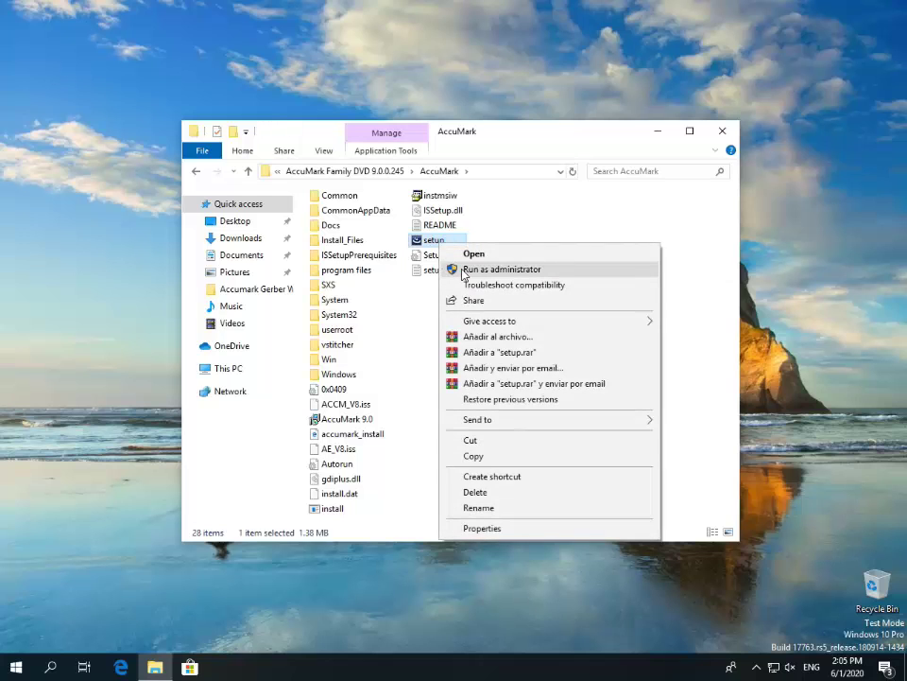
{"action": "left_click", "coordinate": [464, 270]}
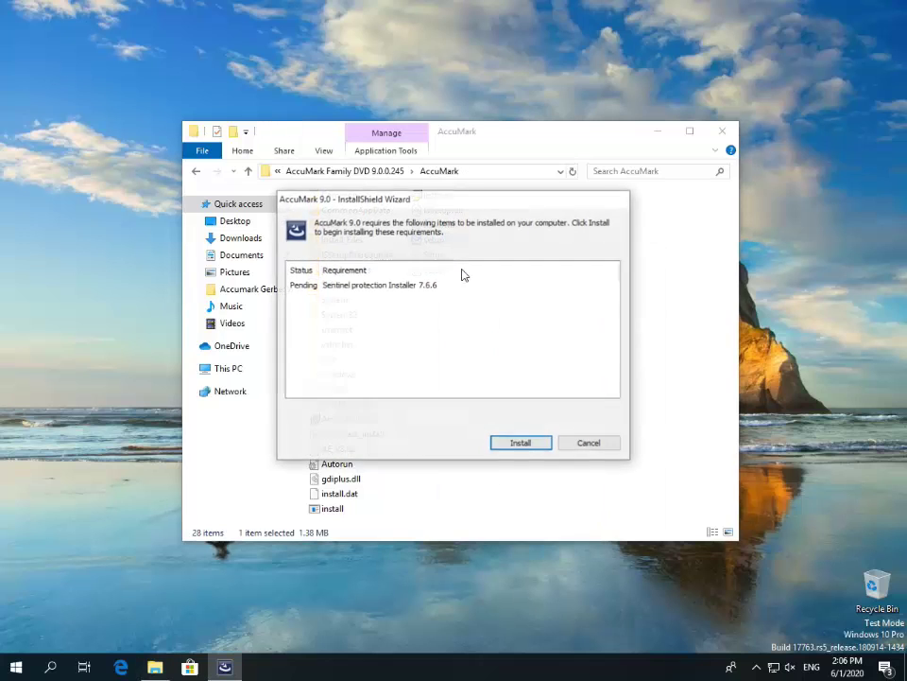
{"action": "left_click", "coordinate": [501, 444]}
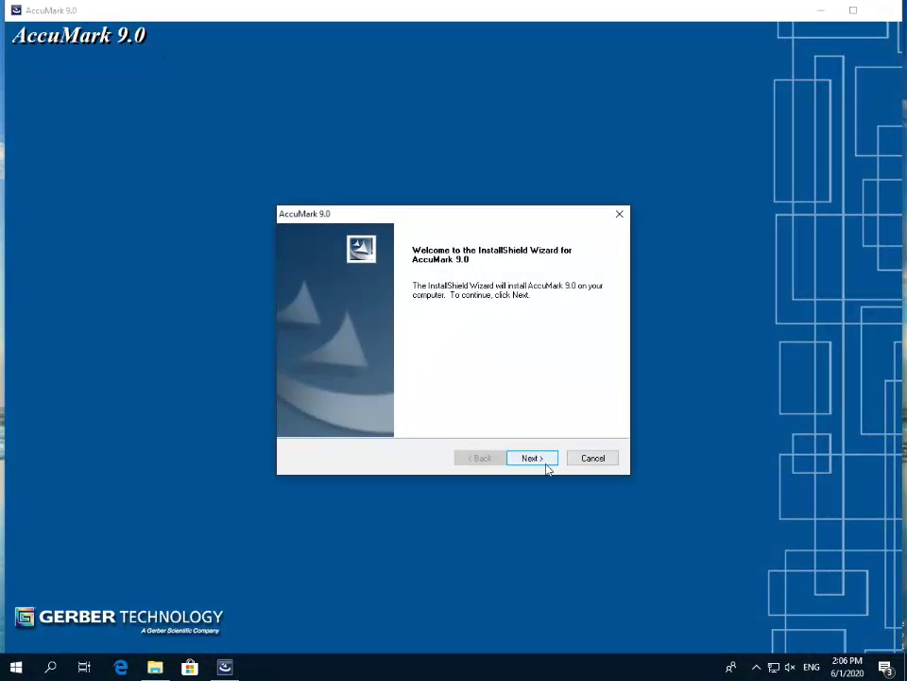
Step: Accept the AccuMark 9.0 license agreement and install into the default Gerber Technology\AccuMark V9 folder
{"action": "left_click", "coordinate": [544, 463]}
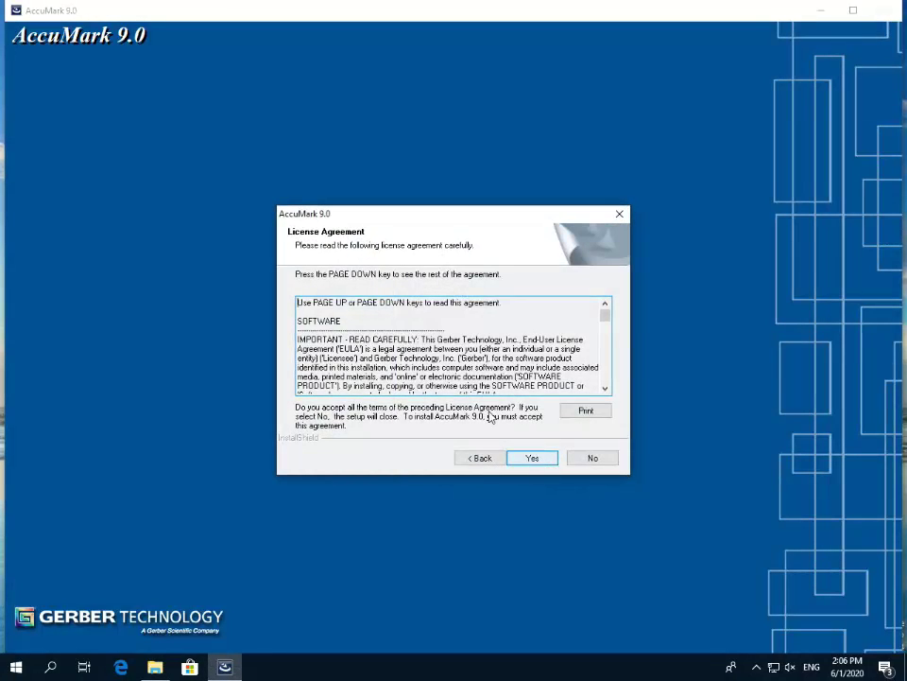
{"action": "left_click", "coordinate": [544, 462]}
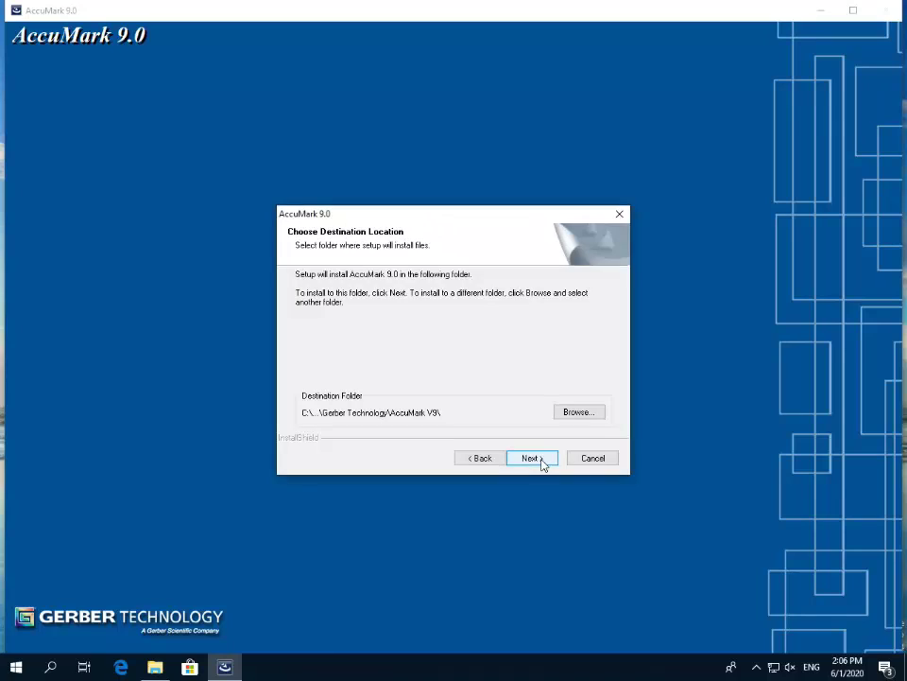
{"action": "left_click", "coordinate": [543, 463]}
{"action": "left_click", "coordinate": [531, 458]}
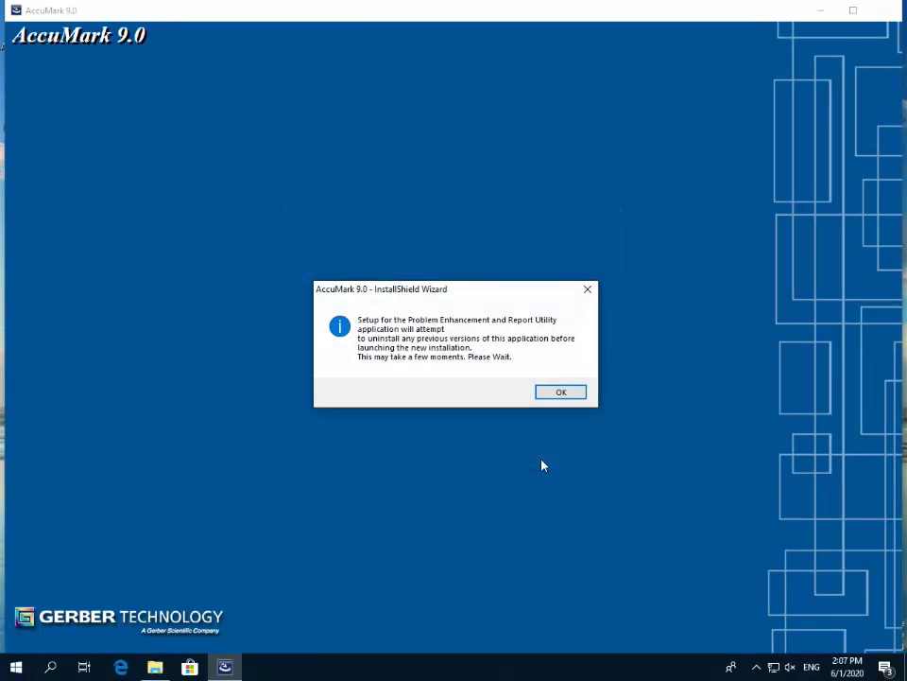
Step: Install the Gerber Problem and Enhancement Report Utility for everyone in its default Problem Report folder
{"action": "left_click", "coordinate": [574, 393]}
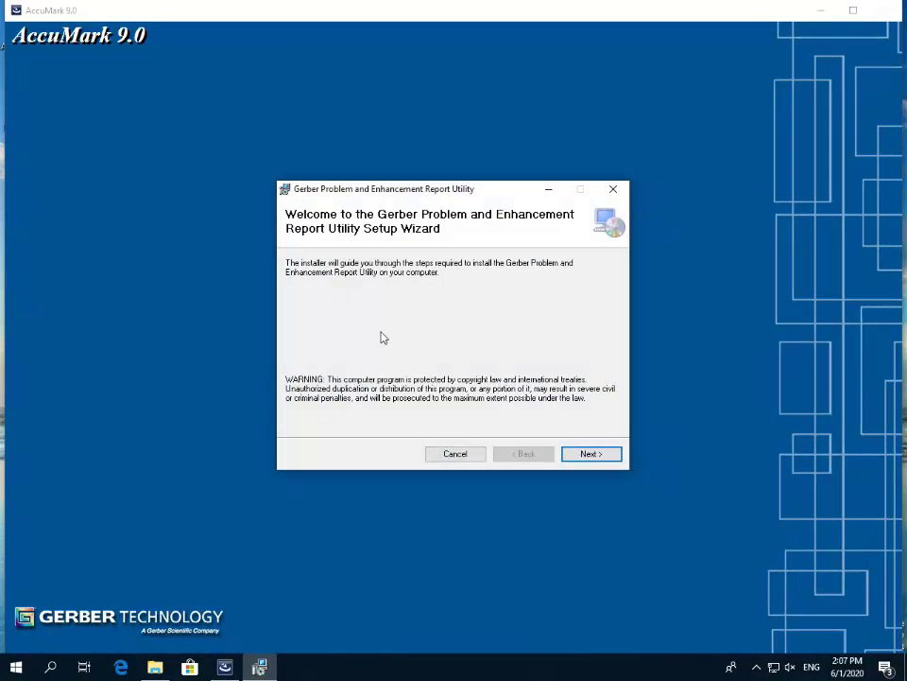
{"action": "left_click", "coordinate": [593, 454]}
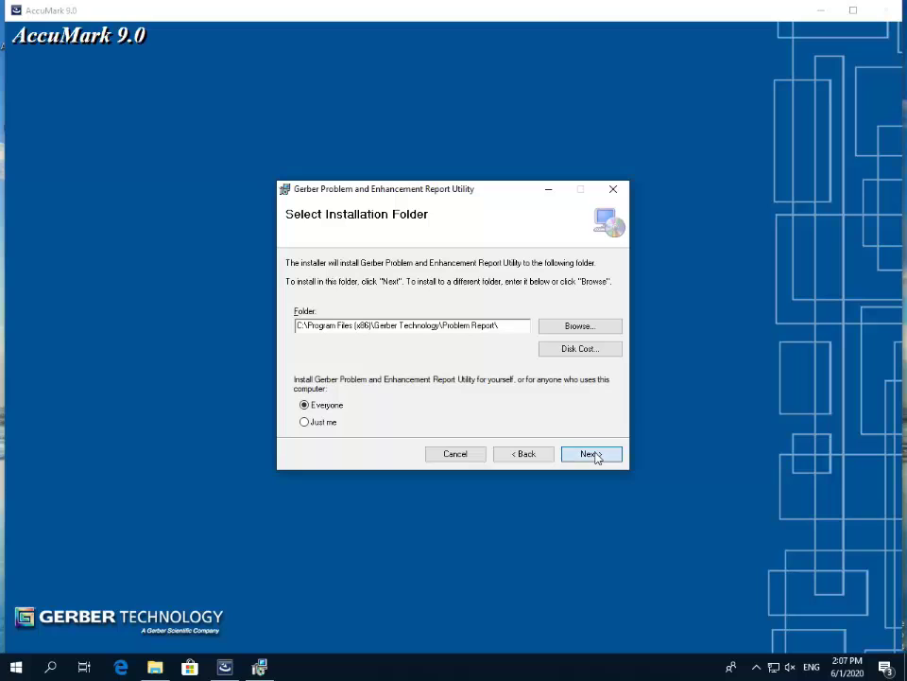
{"action": "left_click", "coordinate": [597, 457]}
{"action": "left_click", "coordinate": [593, 455]}
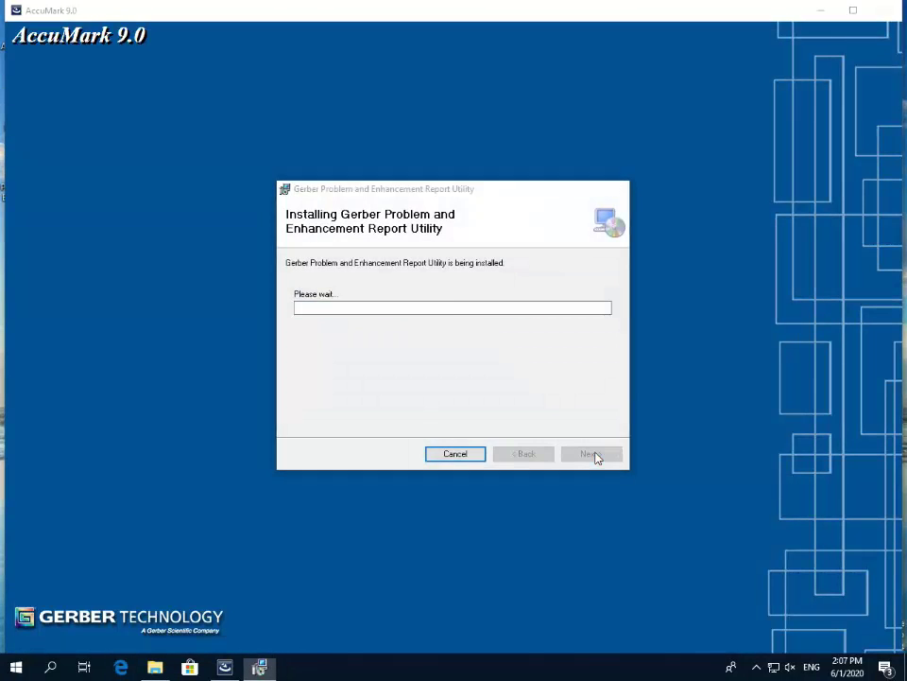
{"action": "left_click", "coordinate": [592, 454]}
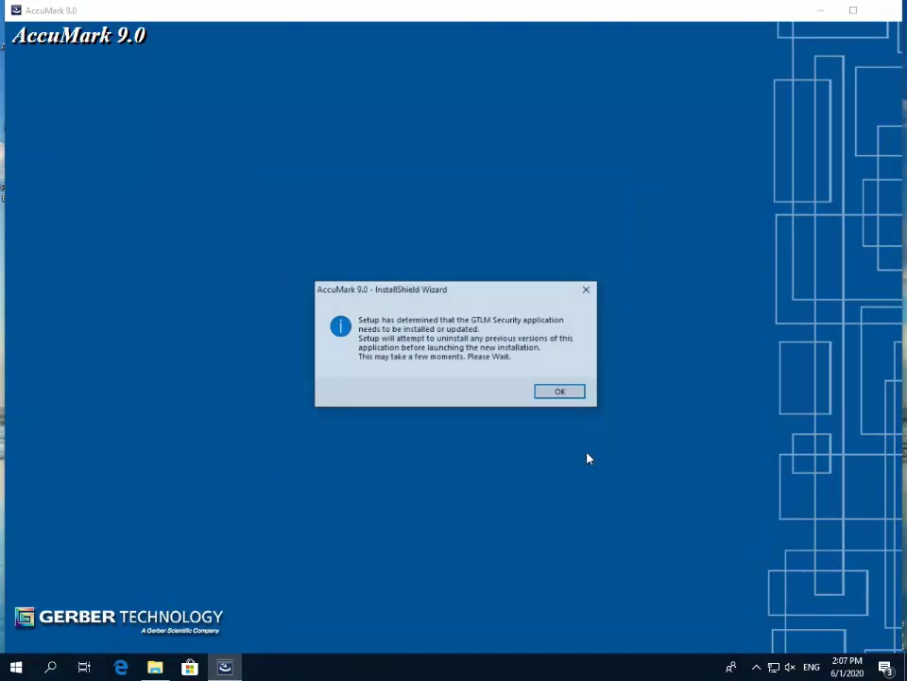
Step: Install GTLM Security, accepting its license agreement, and finish its wizard
{"action": "left_click", "coordinate": [561, 393]}
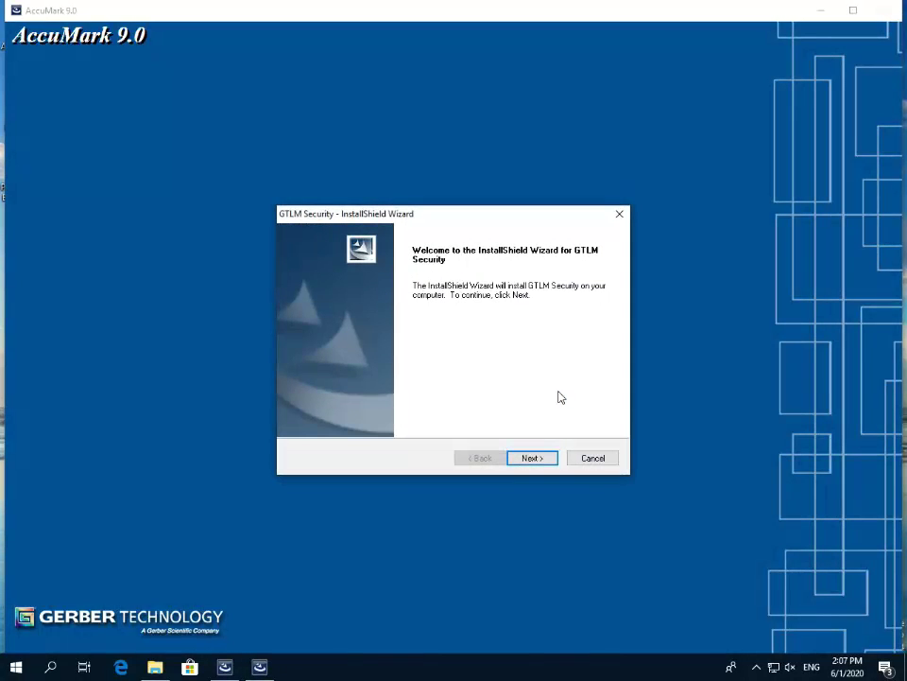
{"action": "left_click", "coordinate": [541, 459]}
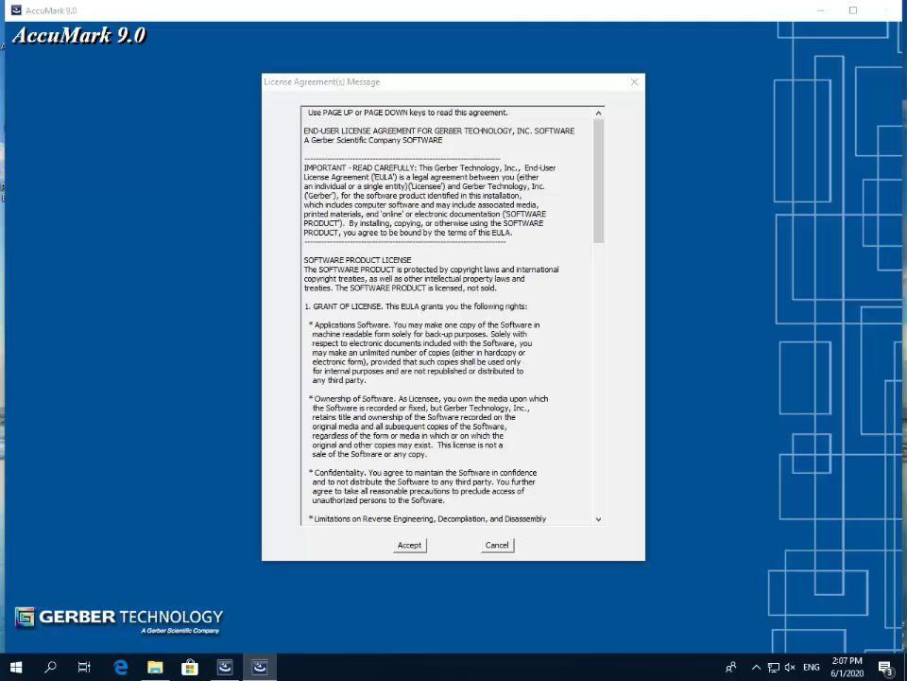
{"action": "left_click", "coordinate": [406, 543]}
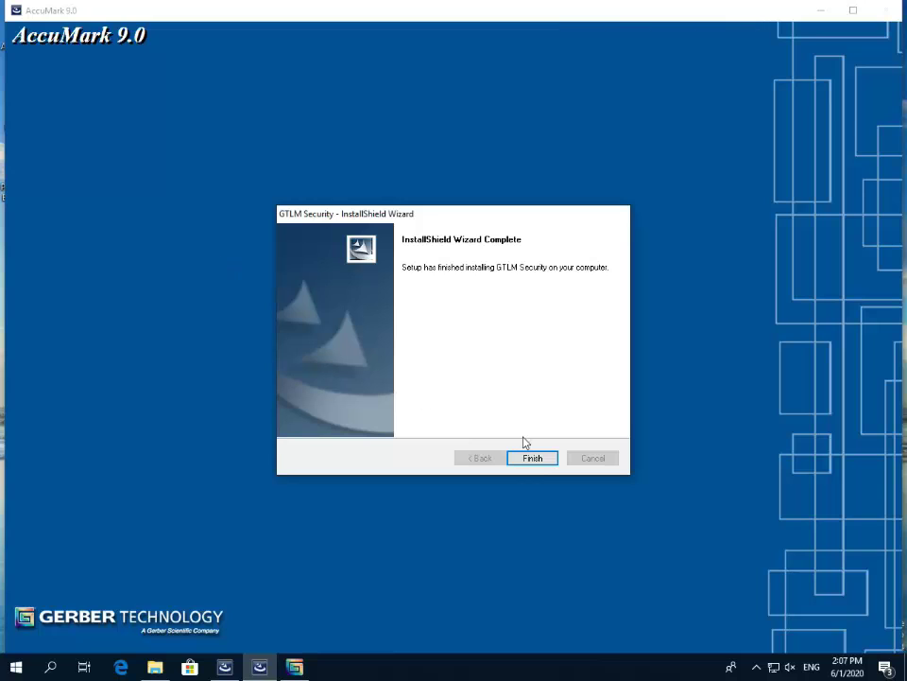
{"action": "left_click", "coordinate": [537, 459]}
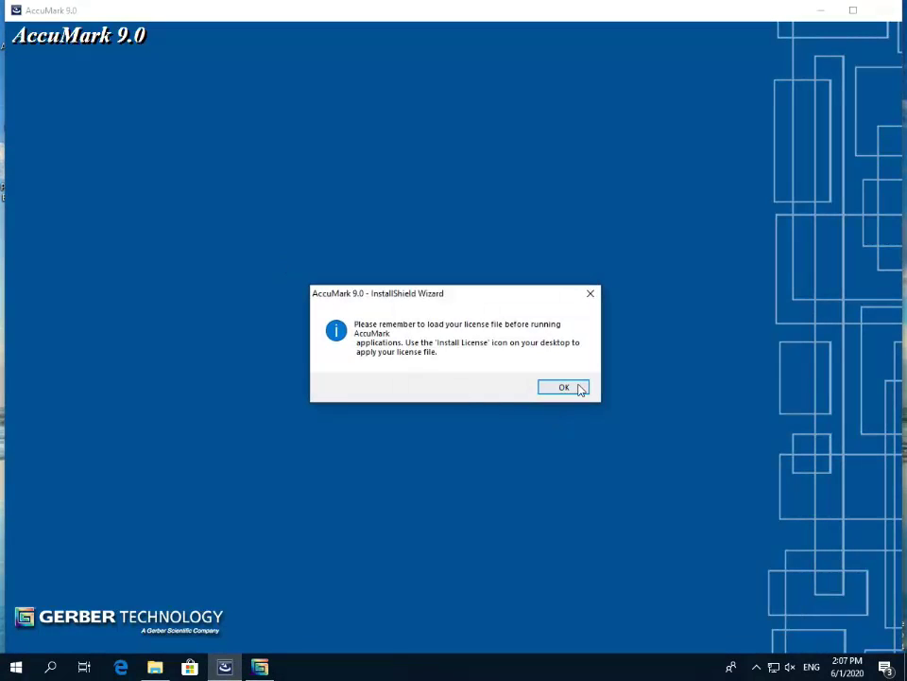
Step: Dismiss the license file reminder, turn off viewing the what's new documentation, and finish the AccuMark 9.0 setup
{"action": "left_click", "coordinate": [581, 389]}
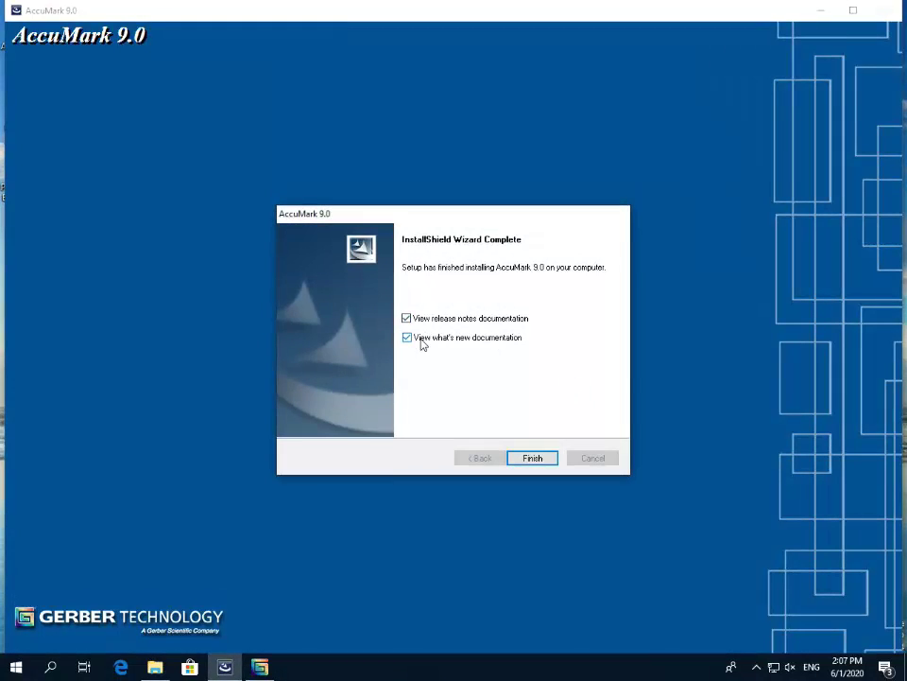
{"action": "left_click", "coordinate": [420, 340]}
{"action": "left_click", "coordinate": [533, 458]}
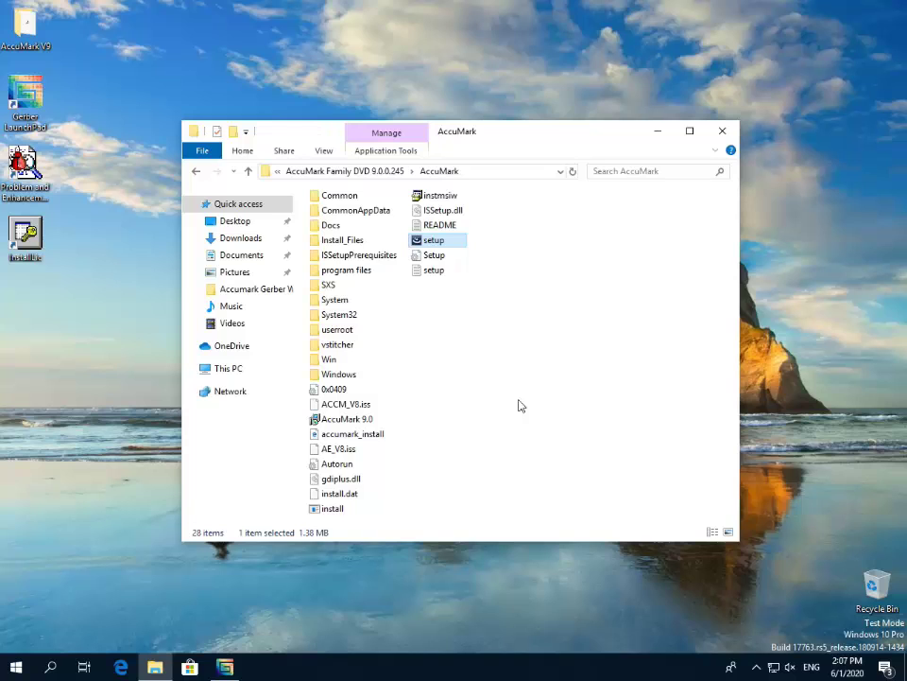
Step: Run the AccuNest setup from the AccuMark Family DVD 9.0.0.245 folder as administrator and accept its license agreement
{"action": "left_click", "coordinate": [248, 171]}
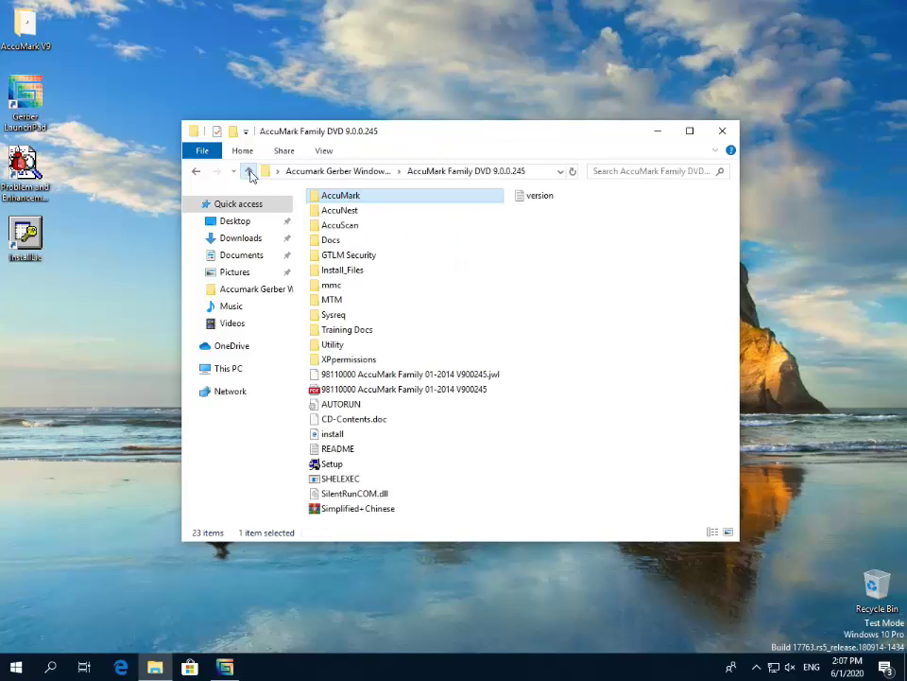
{"action": "double_click", "coordinate": [326, 210]}
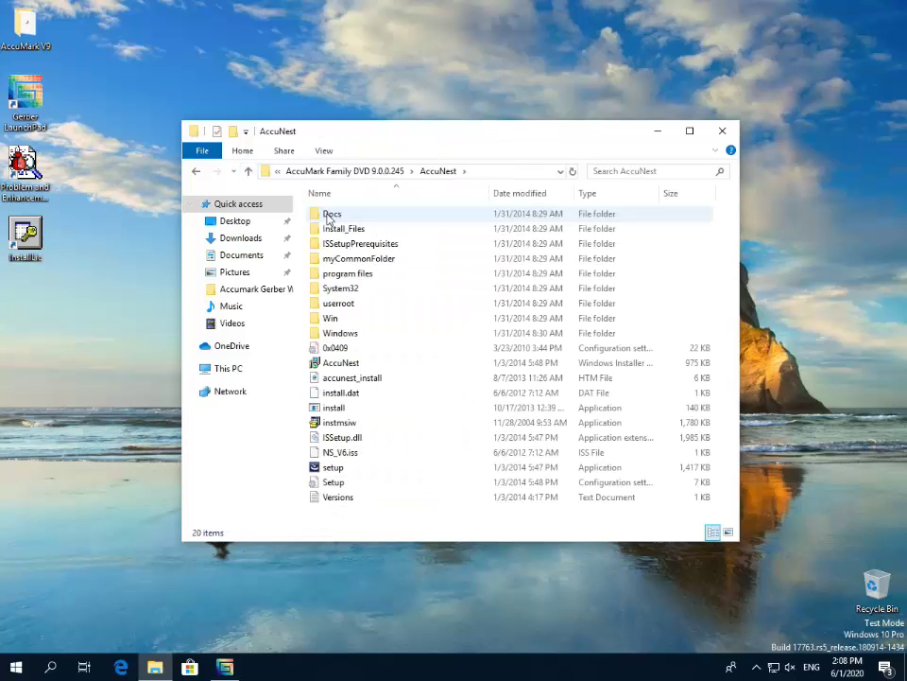
{"action": "left_click", "coordinate": [349, 468]}
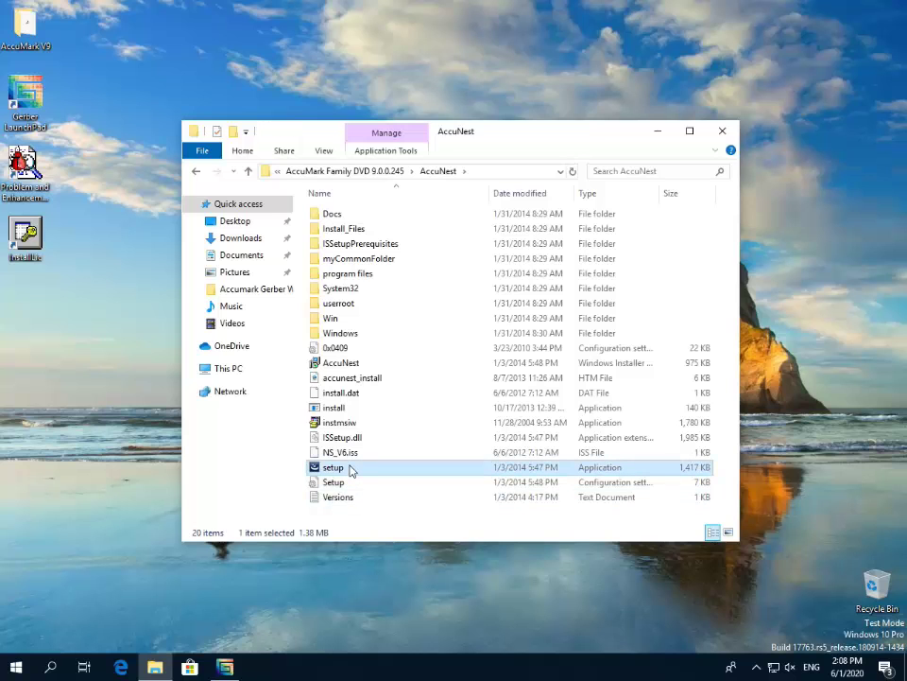
{"action": "right_click", "coordinate": [350, 470]}
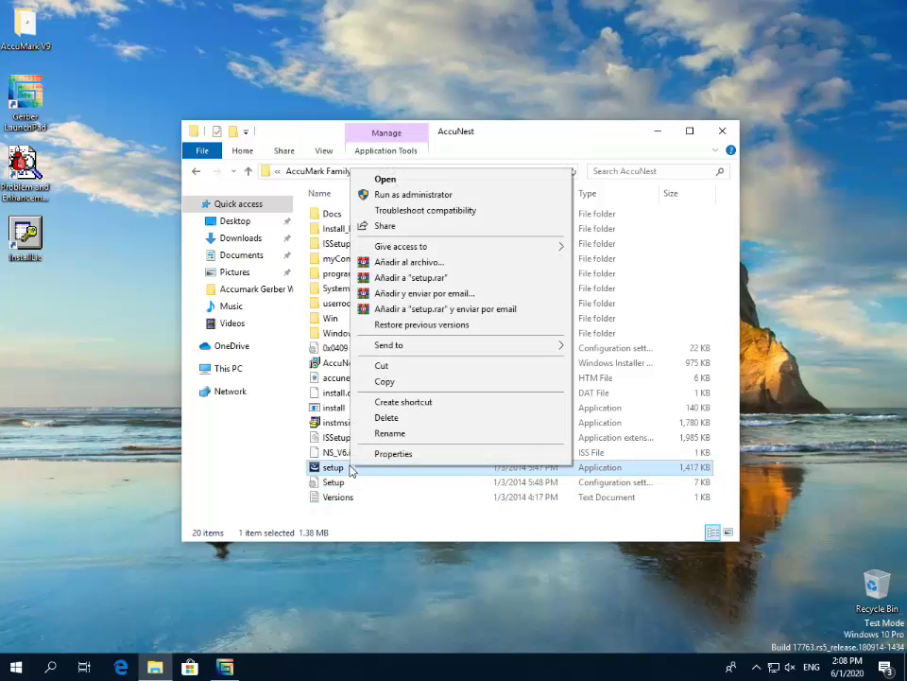
{"action": "left_click", "coordinate": [414, 195]}
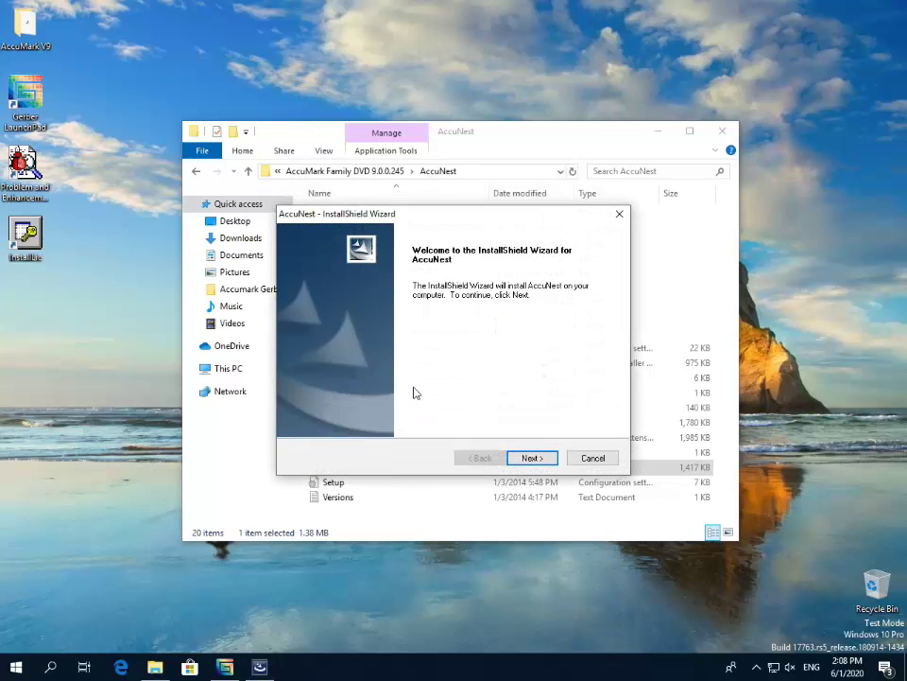
{"action": "left_click", "coordinate": [526, 458]}
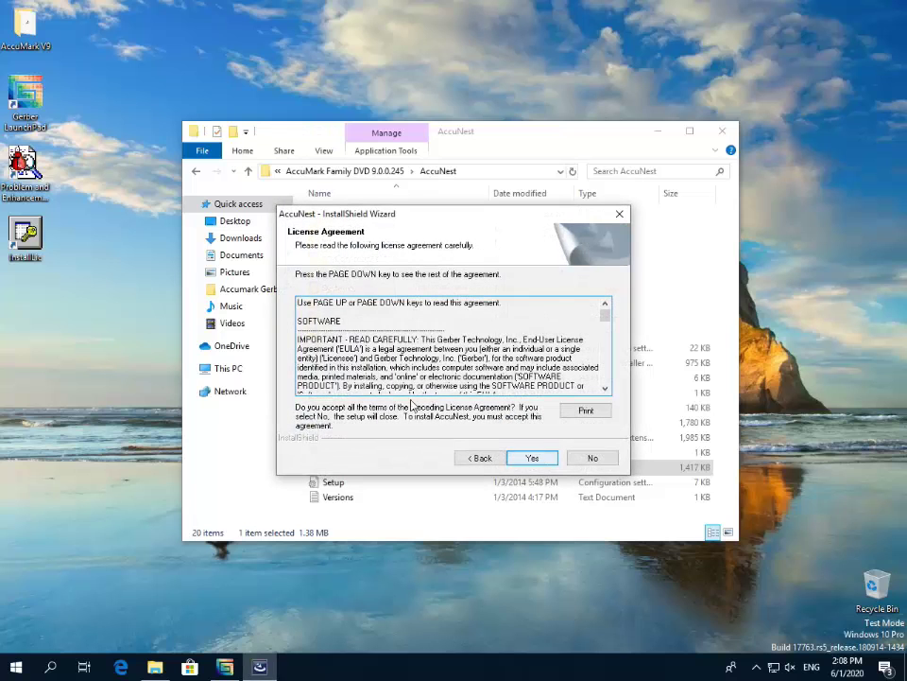
{"action": "left_click", "coordinate": [533, 459]}
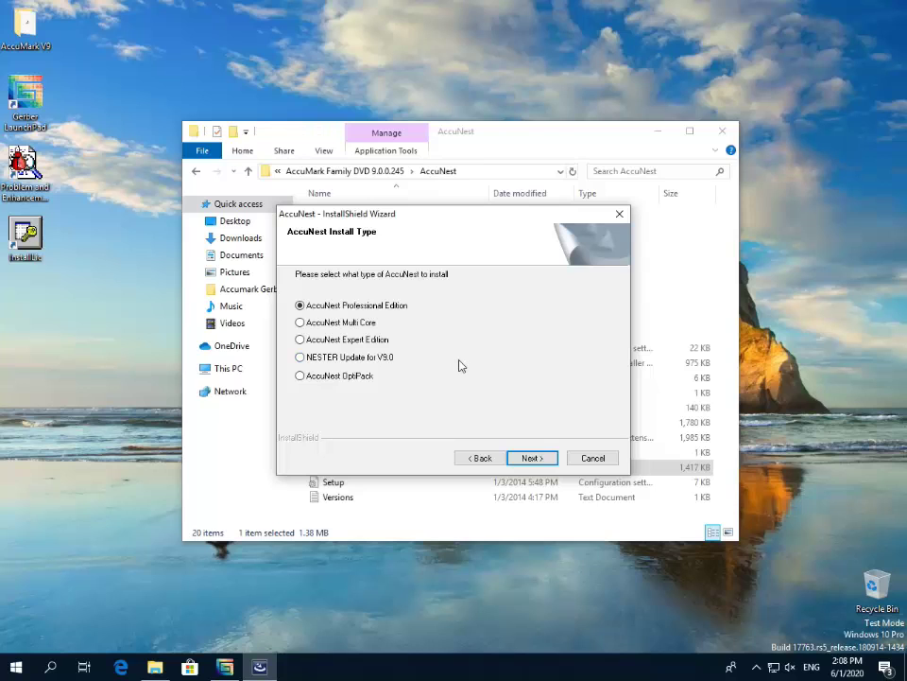
Step: Choose AccuNest Multi Core as the install type and Complete AccuNest as the setup type
{"action": "left_click", "coordinate": [348, 323]}
{"action": "left_click", "coordinate": [547, 459]}
{"action": "left_click", "coordinate": [549, 461]}
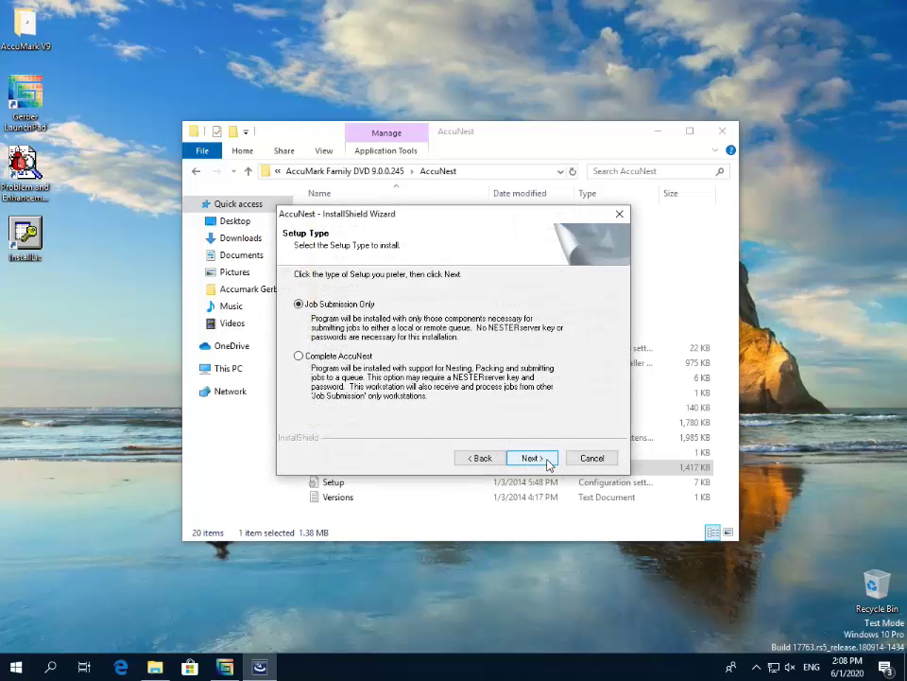
{"action": "left_click", "coordinate": [313, 357]}
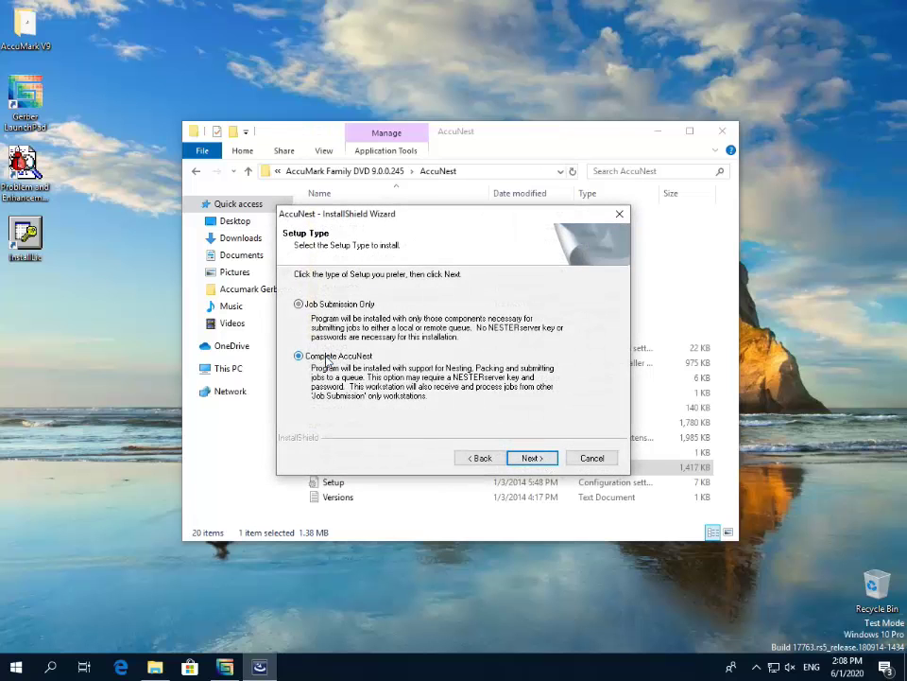
{"action": "left_click", "coordinate": [530, 461]}
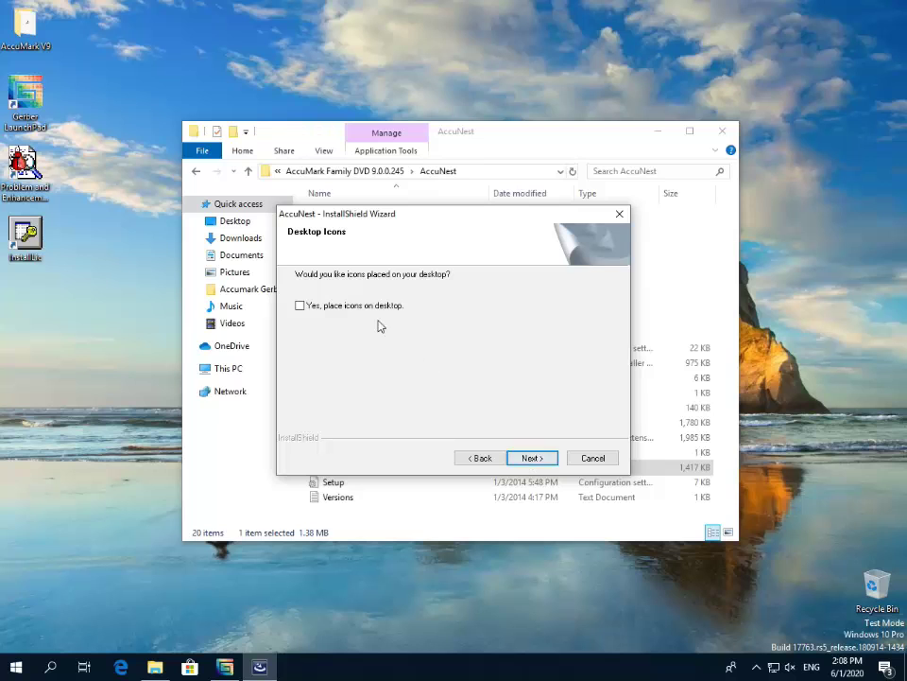
Step: Install AccuNest with desktop icons, dismiss the license file reminder, and finish its wizard without restarting the computer
{"action": "left_click", "coordinate": [352, 306]}
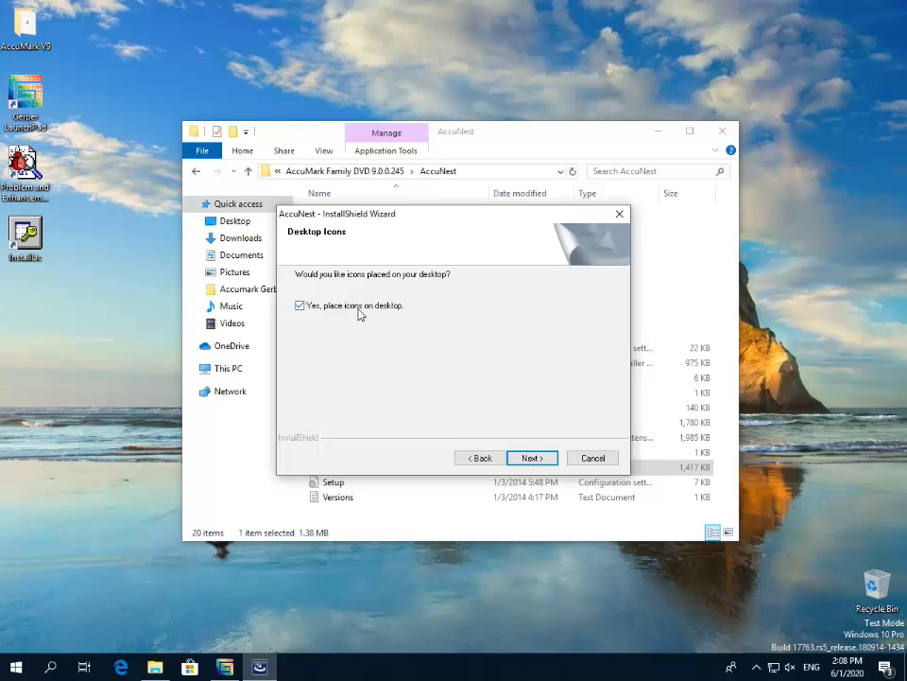
{"action": "left_click", "coordinate": [542, 460]}
{"action": "left_click", "coordinate": [481, 380]}
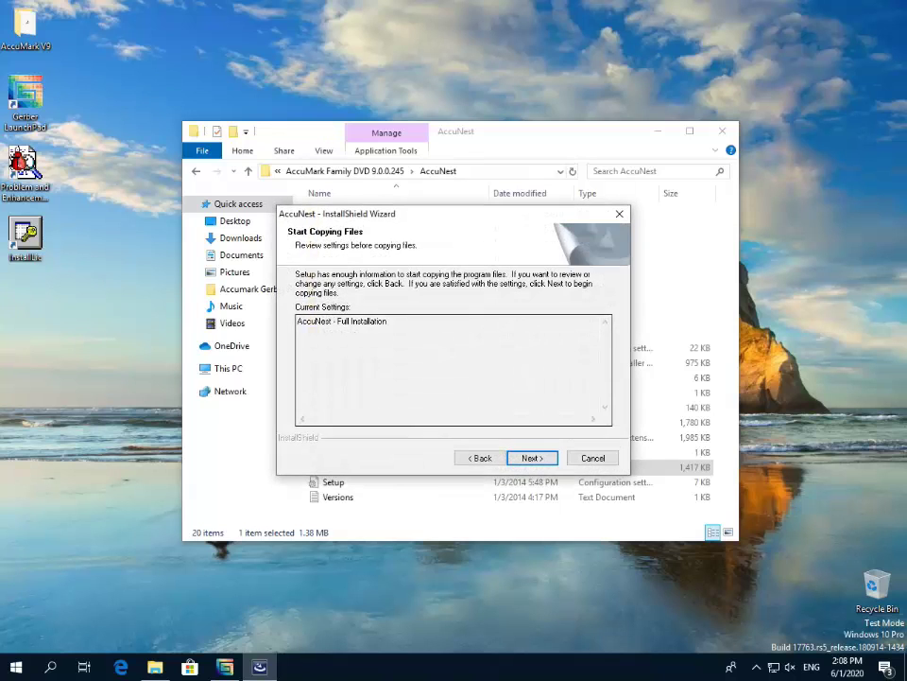
{"action": "left_click", "coordinate": [535, 458]}
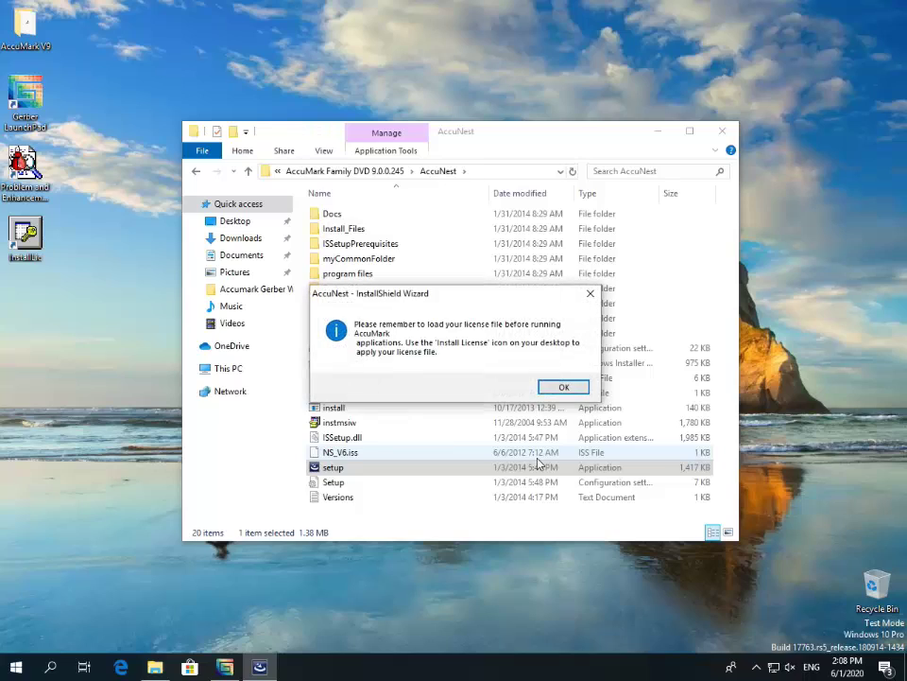
{"action": "left_click", "coordinate": [573, 386]}
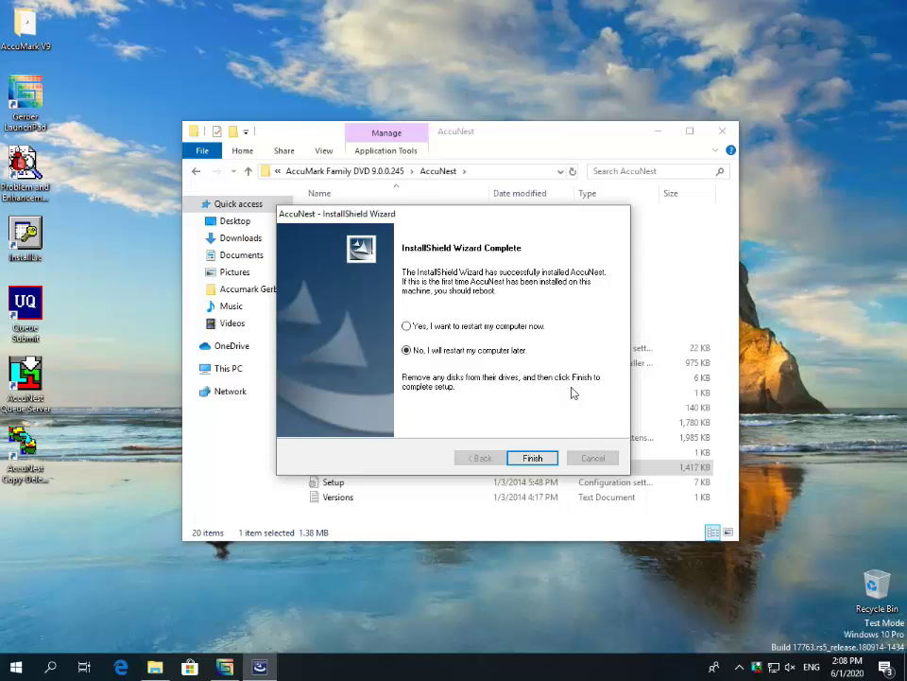
{"action": "left_click", "coordinate": [531, 458]}
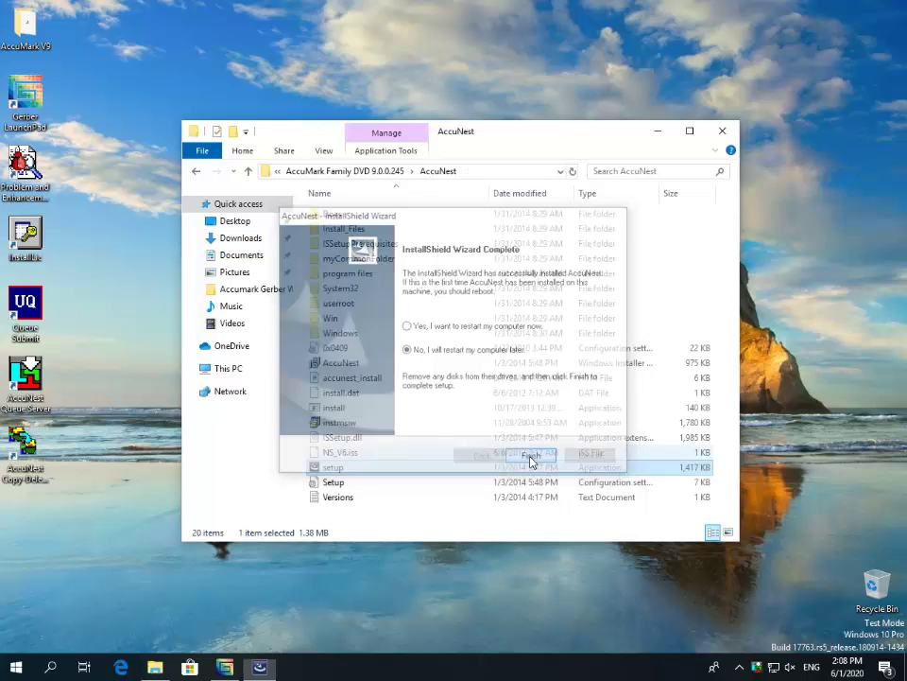
Step: Run the AccuScan 9.0 setup from the DVD's AccuScan folder as administrator
{"action": "left_click", "coordinate": [247, 171]}
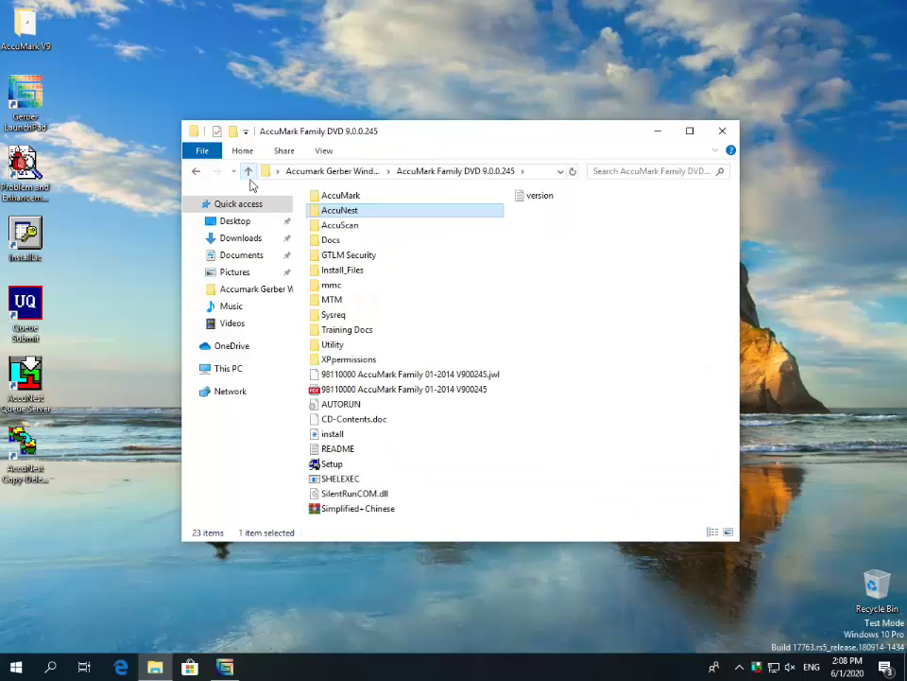
{"action": "double_click", "coordinate": [349, 230]}
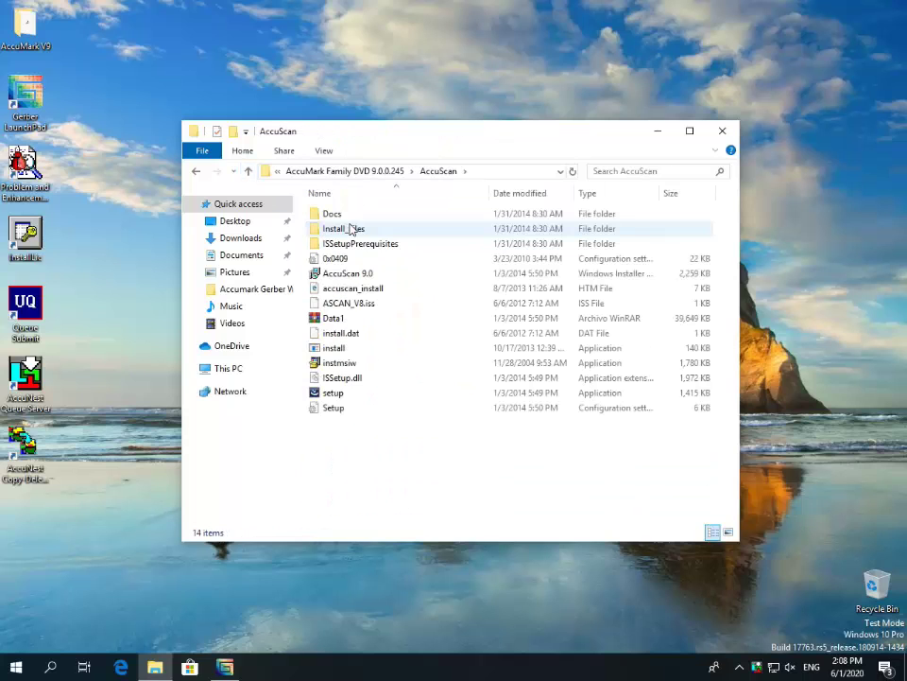
{"action": "left_click", "coordinate": [344, 395]}
{"action": "right_click", "coordinate": [343, 395]}
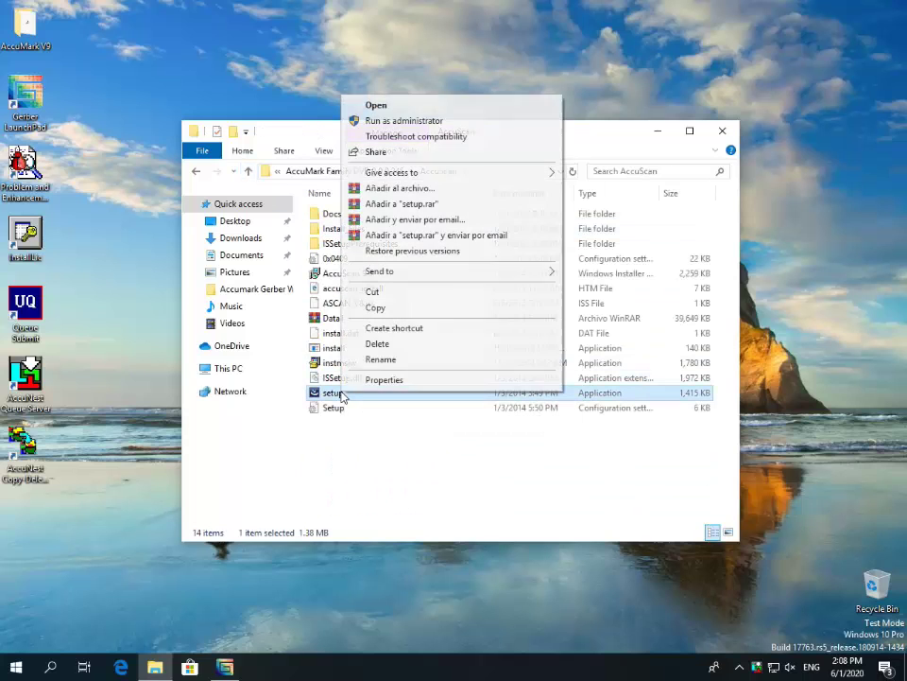
{"action": "left_click", "coordinate": [388, 121]}
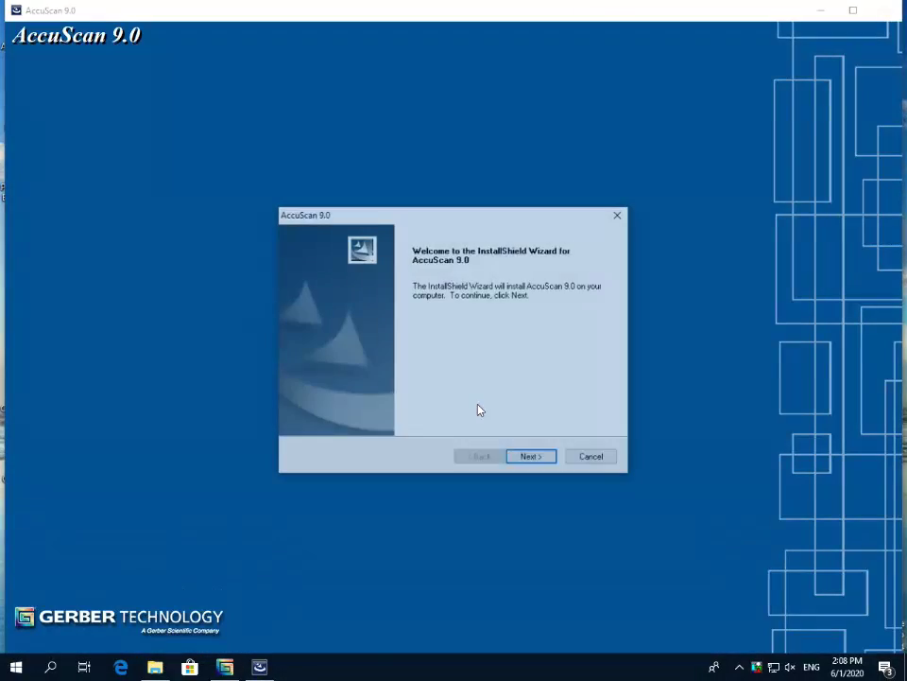
Step: Accept the AccuScan 9.0 license agreement and install with the Typical setup type, overwriting the DATA90 storage area on C:
{"action": "left_click", "coordinate": [532, 459]}
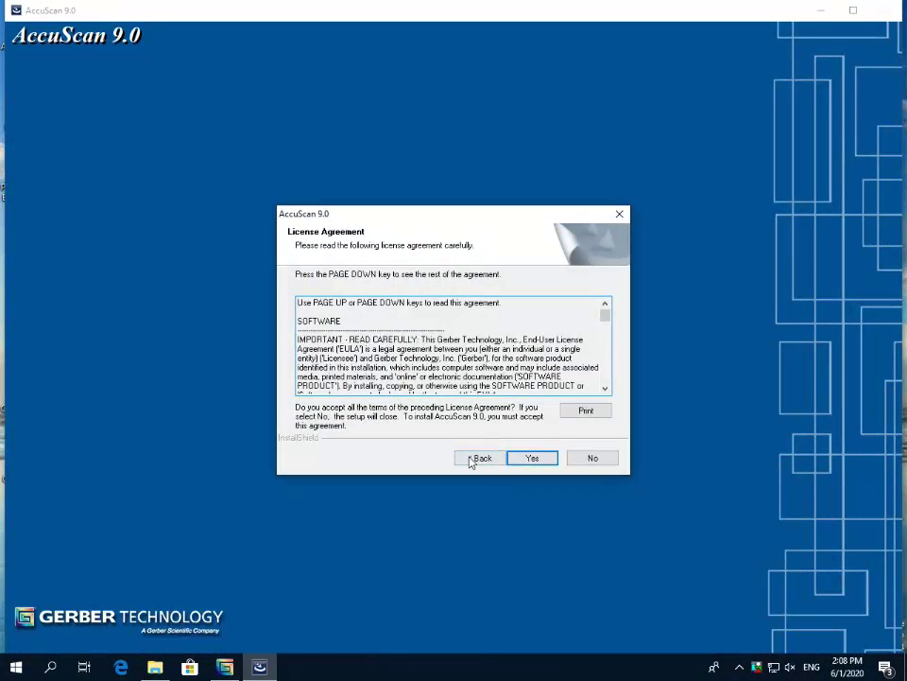
{"action": "left_click", "coordinate": [535, 459]}
{"action": "left_click", "coordinate": [535, 459]}
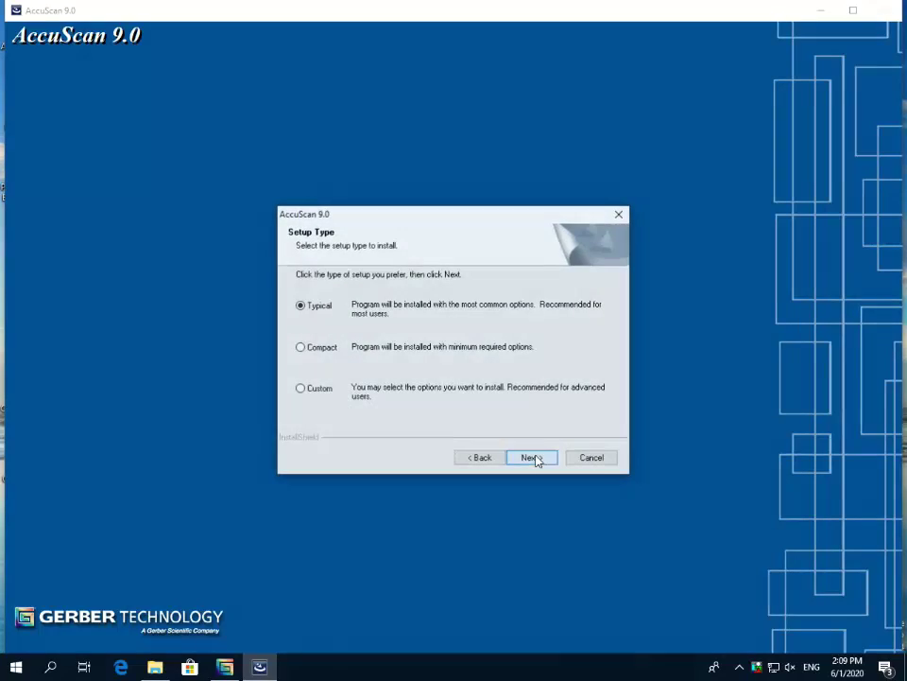
{"action": "left_click", "coordinate": [534, 458]}
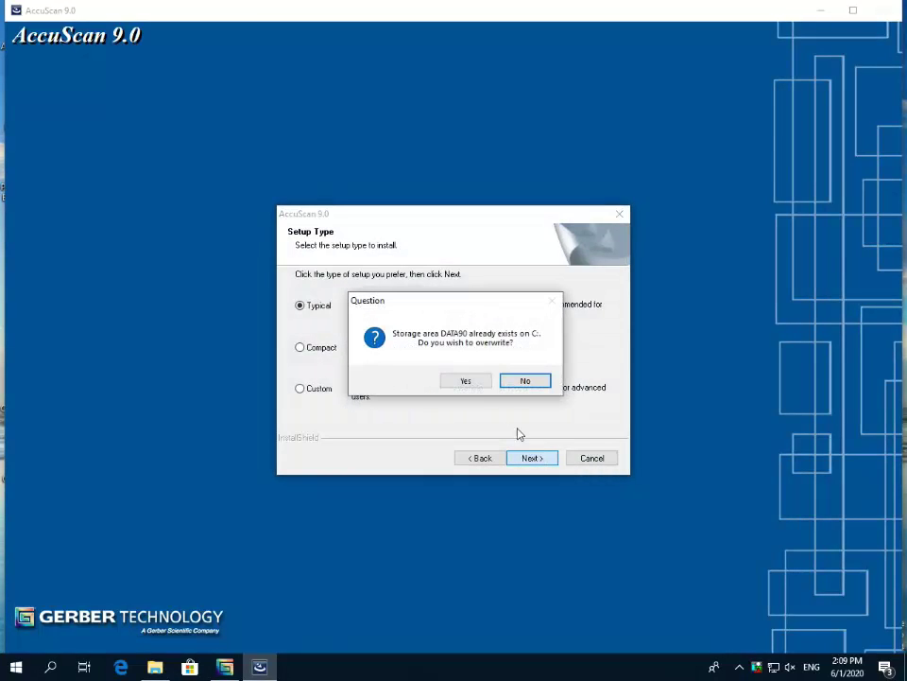
{"action": "left_click", "coordinate": [477, 385]}
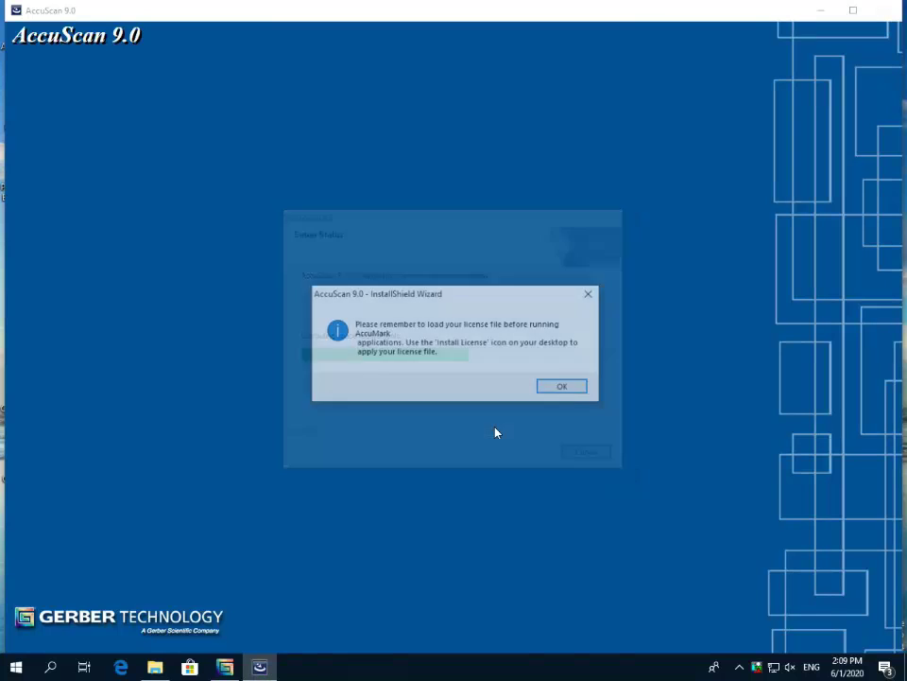
Step: Dismiss the license file reminder, turn off viewing the readme document, and finish the AccuScan 9.0 setup
{"action": "left_click", "coordinate": [563, 390]}
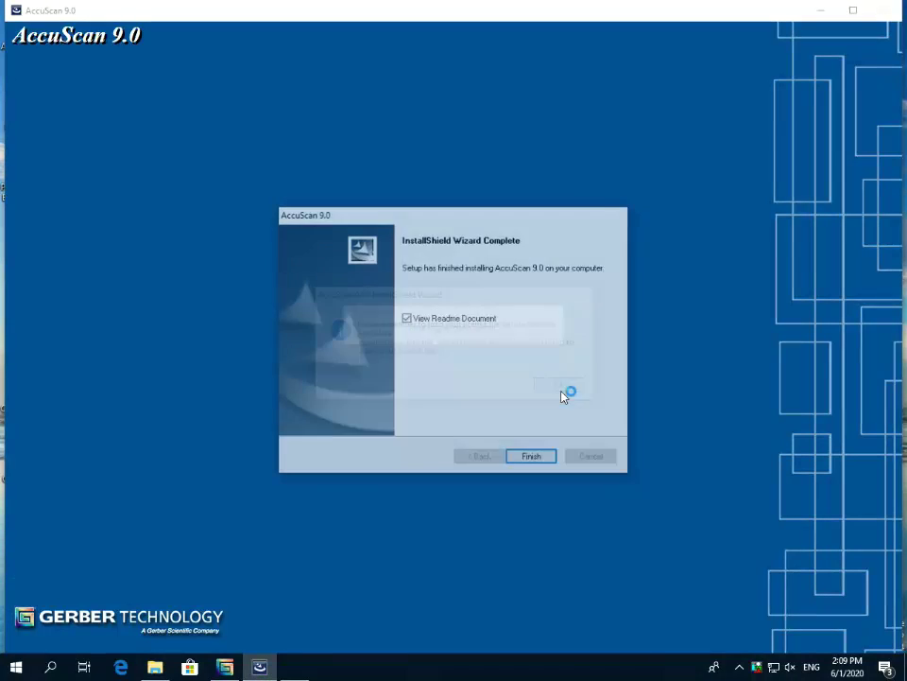
{"action": "left_click", "coordinate": [406, 318]}
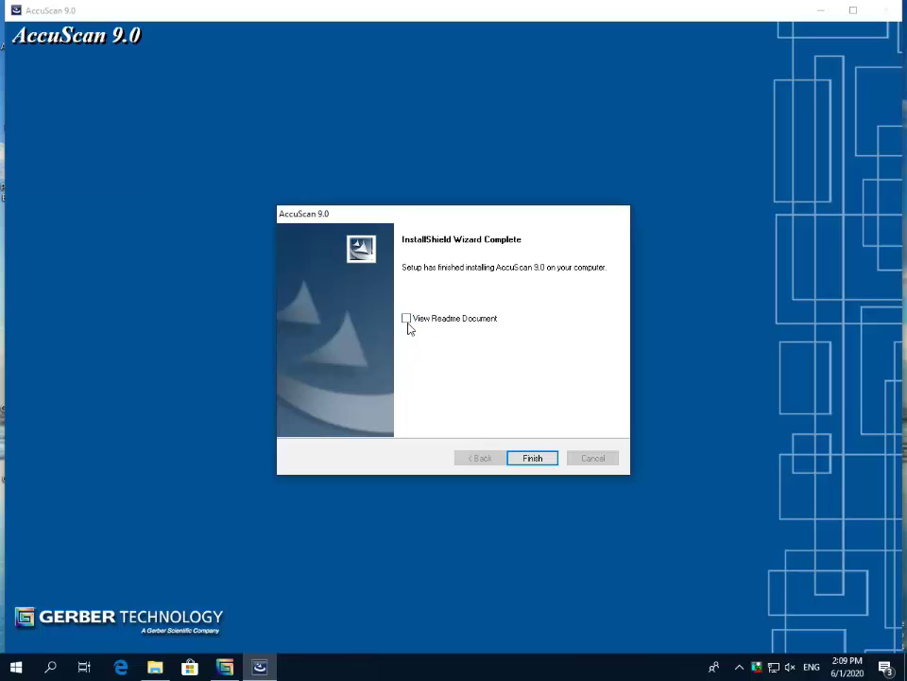
{"action": "left_click", "coordinate": [534, 459]}
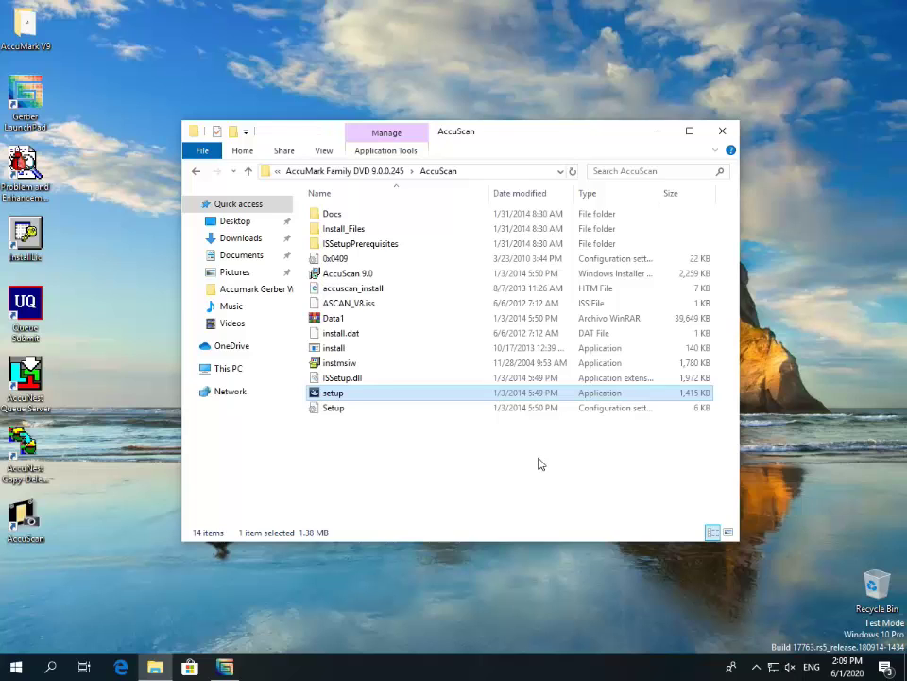
Step: Open the pass text file in the inner Gerber V9 Key folder
{"action": "left_click", "coordinate": [248, 177]}
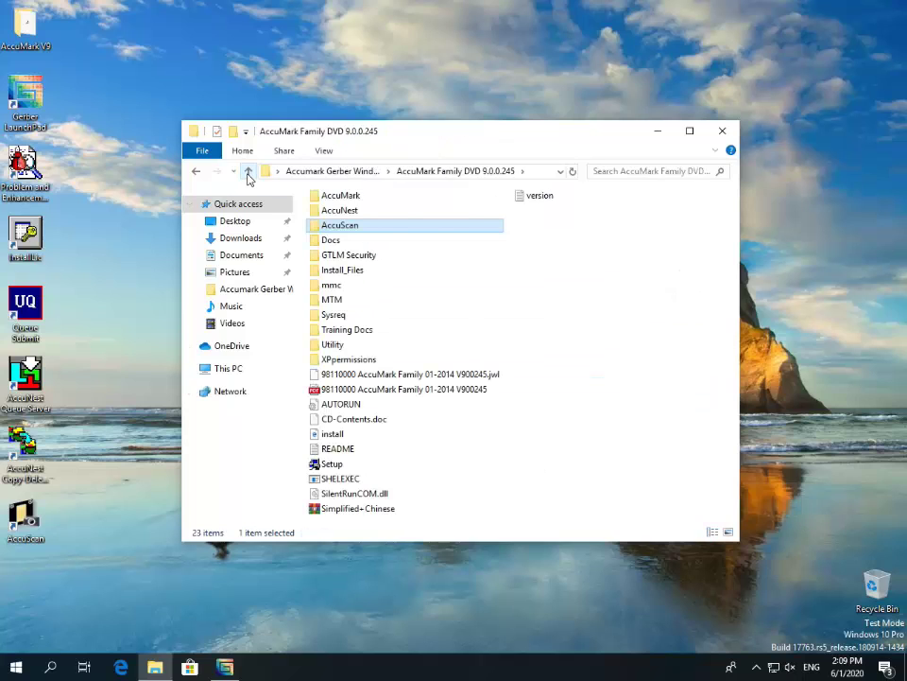
{"action": "left_click", "coordinate": [248, 177]}
{"action": "double_click", "coordinate": [331, 211]}
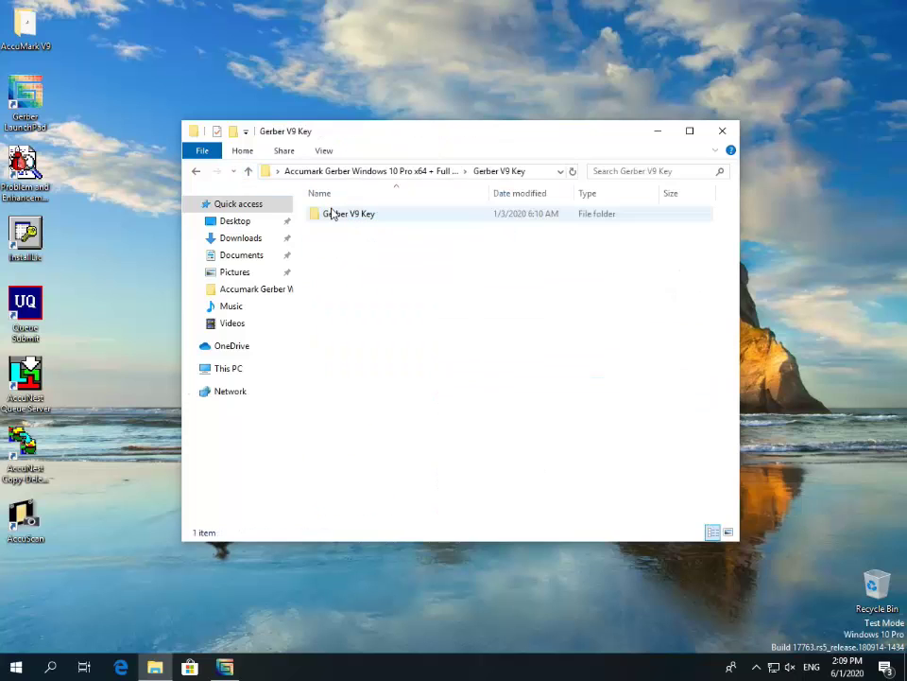
{"action": "double_click", "coordinate": [333, 213]}
{"action": "double_click", "coordinate": [331, 228]}
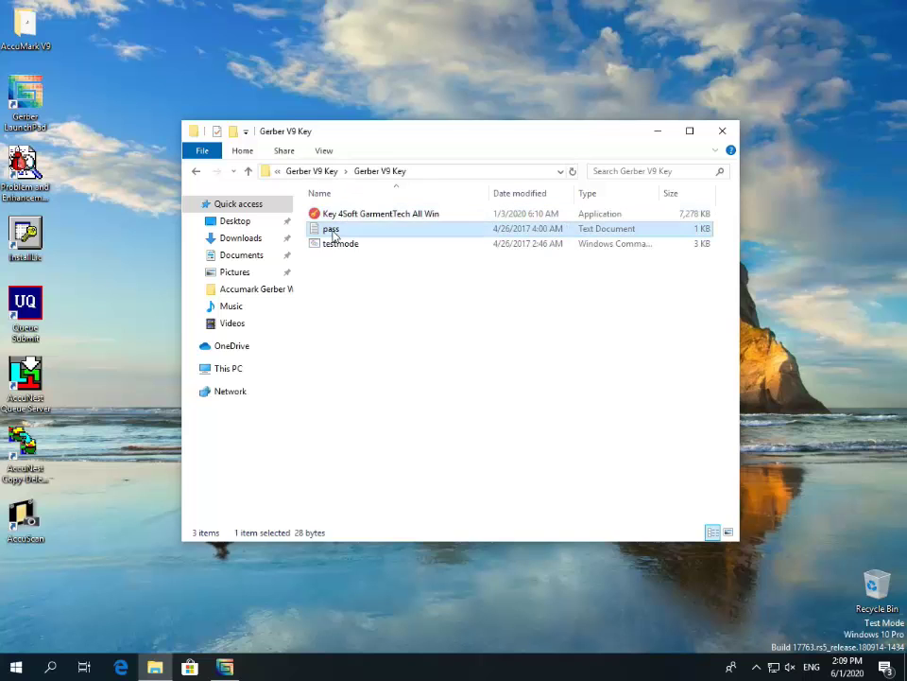
Step: Copy the whole installation password from the pass text file and close the file
{"action": "key", "text": "shift+Left"}
{"action": "key", "text": "shift+Left"}
{"action": "key", "text": "shift+Left"}
{"action": "key", "text": "shift+Left"}
{"action": "key", "text": "shift+Left"}
{"action": "key", "text": "shift+Left"}
{"action": "key", "text": "shift+Left"}
{"action": "key", "text": "shift+Left"}
{"action": "key", "text": "shift+Left"}
{"action": "key", "text": "shift+Left"}
{"action": "key", "text": "shift+Left"}
{"action": "key", "text": "shift+Left"}
{"action": "key", "text": "shift+Left"}
{"action": "key", "text": "shift+Left"}
{"action": "key", "text": "shift+Left"}
{"action": "key", "text": "shift+Left"}
{"action": "key", "text": "shift+Left"}
{"action": "key", "text": "shift+Left"}
{"action": "key", "text": "shift+Left"}
{"action": "key", "text": "shift+Left"}
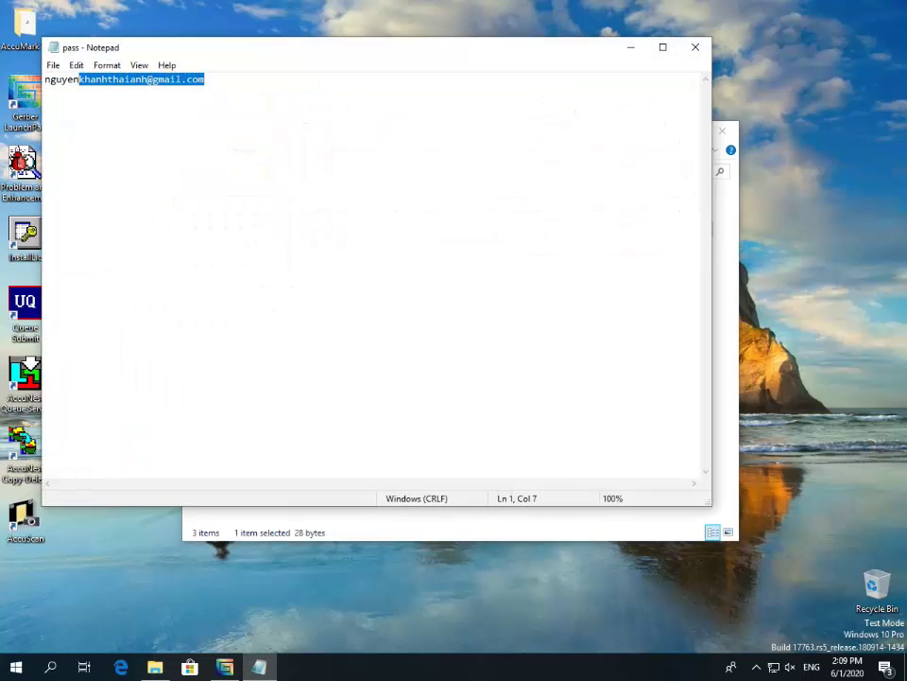
{"action": "right_click", "coordinate": [88, 78]}
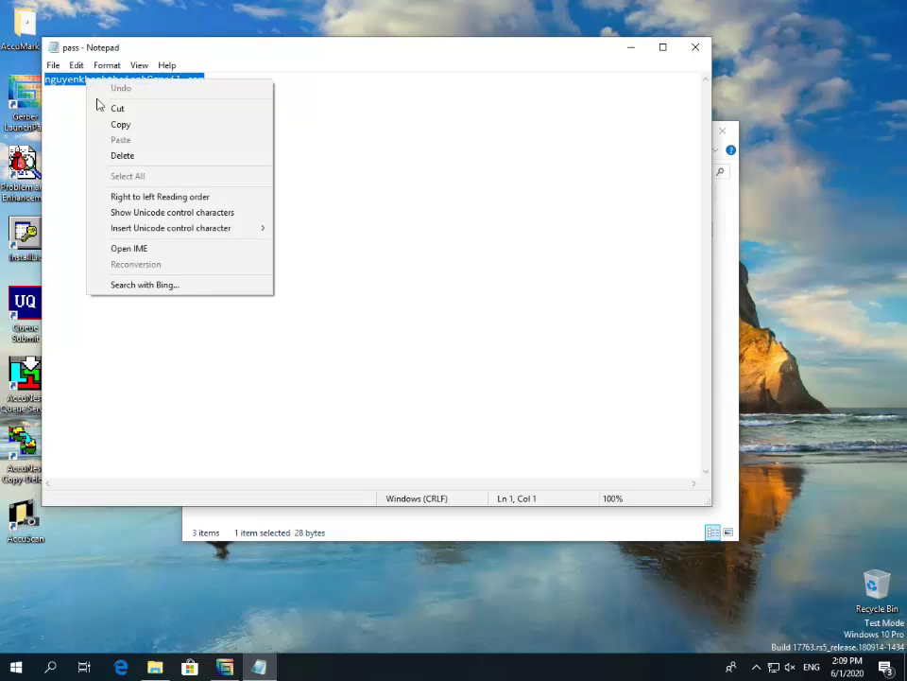
{"action": "left_click", "coordinate": [123, 123]}
{"action": "left_click", "coordinate": [691, 46]}
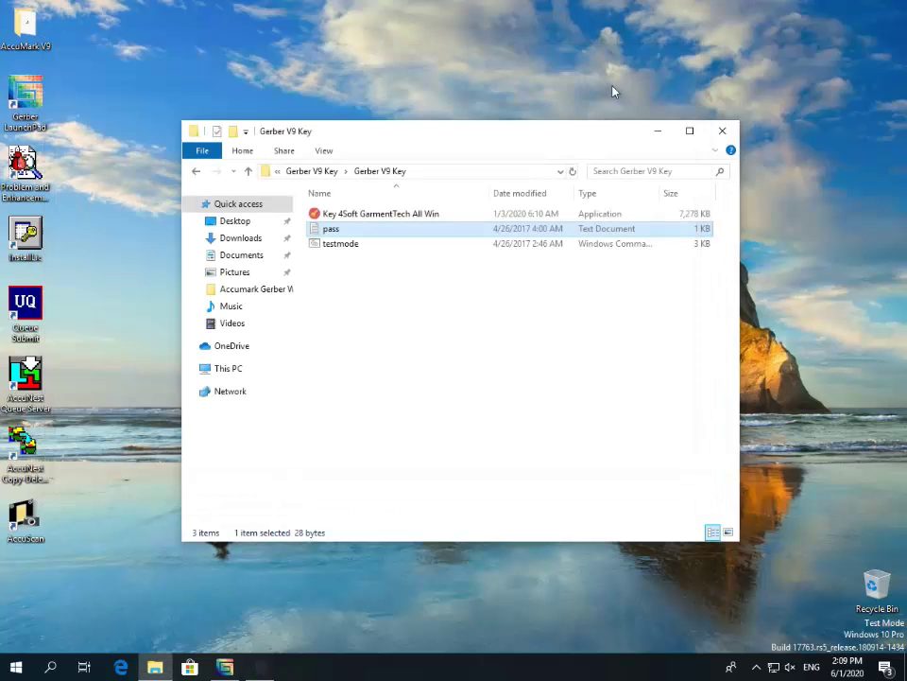
Step: Run Key 4Soft GarmentTech All Win as administrator and continue past the setup wizard's welcome page
{"action": "left_click", "coordinate": [376, 217]}
{"action": "right_click", "coordinate": [376, 220]}
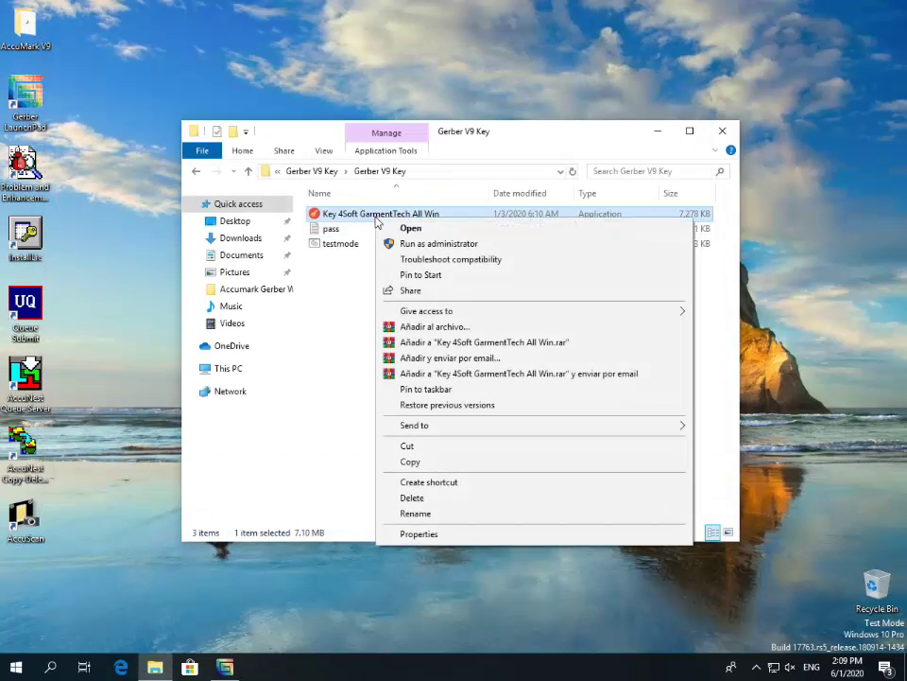
{"action": "left_click", "coordinate": [383, 183]}
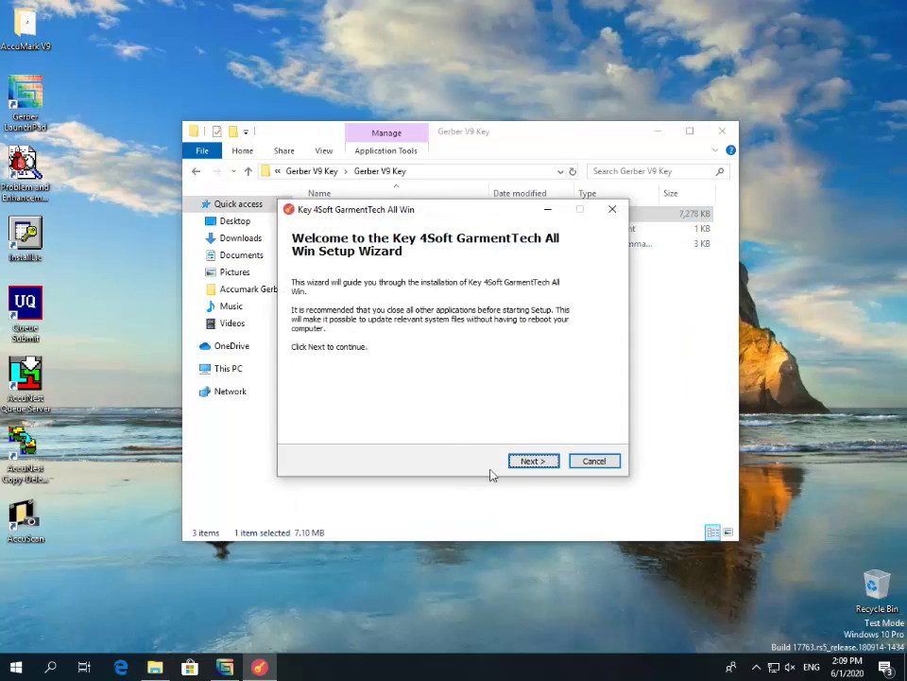
{"action": "left_click", "coordinate": [535, 461]}
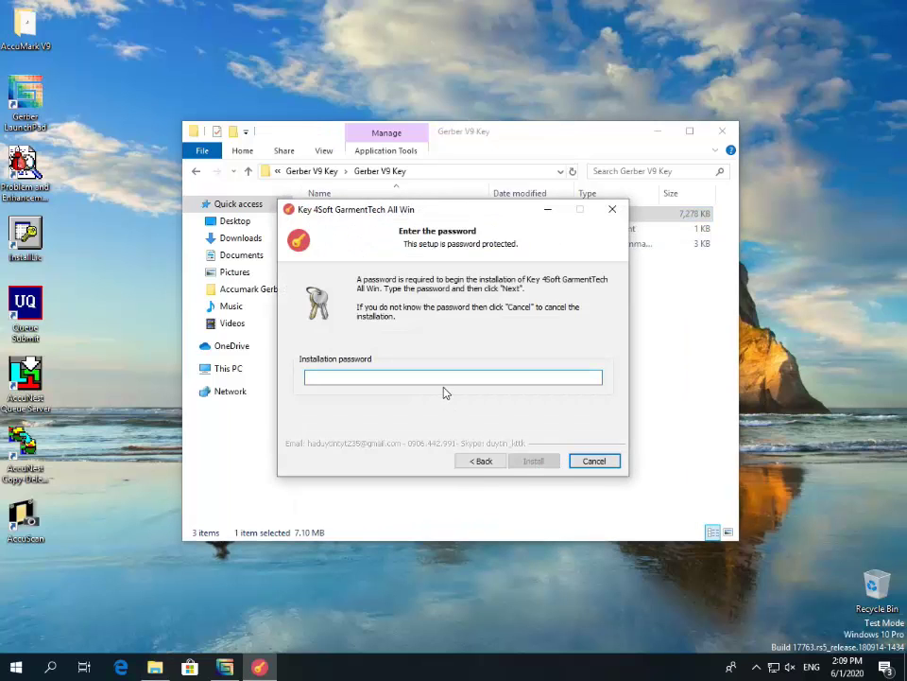
Step: Paste the copied installation password into the Key 4Soft setup, close the Gerber V9 Key folder, and start the installation
{"action": "right_click", "coordinate": [447, 379]}
{"action": "left_click", "coordinate": [480, 441]}
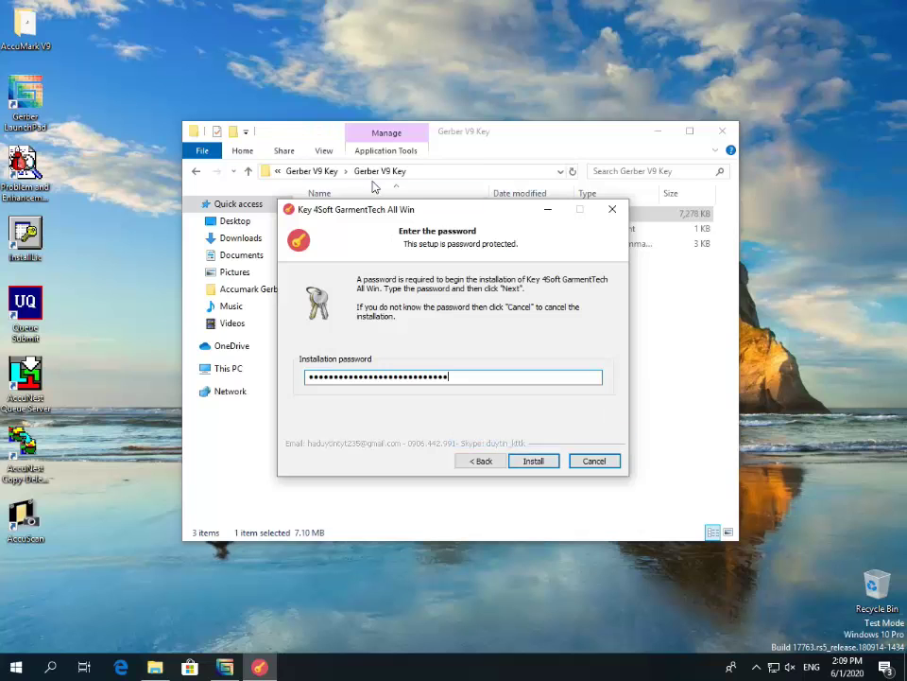
{"action": "left_click_drag", "start_coordinate": [389, 211], "coordinate": [511, 66]}
{"action": "left_click", "coordinate": [722, 131]}
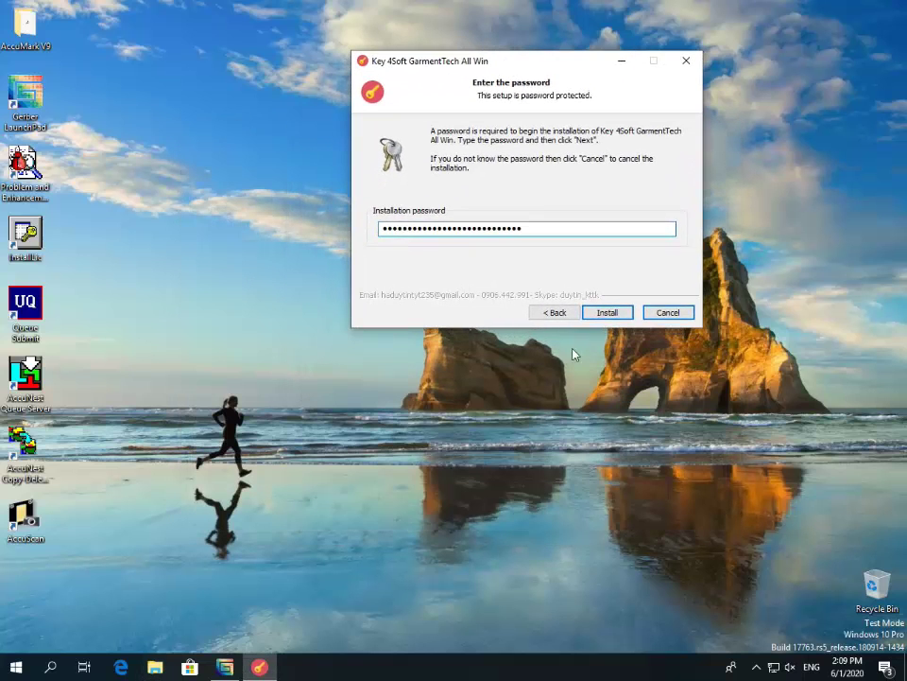
{"action": "left_click", "coordinate": [608, 313]}
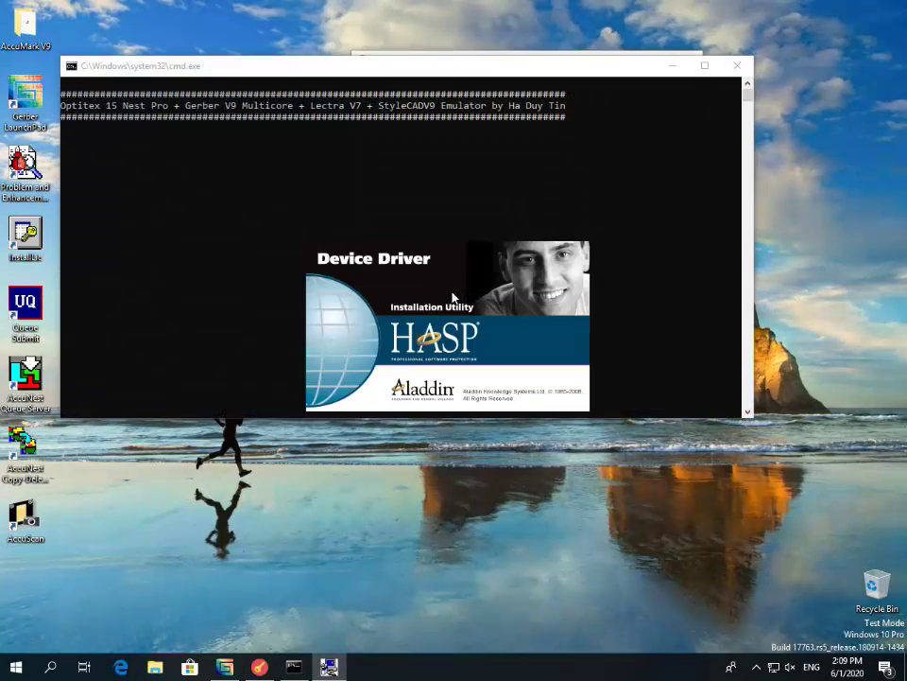
Step: Accept the HASP Device Driver license agreement, install the driver, and finish its setup
{"action": "left_click", "coordinate": [505, 443]}
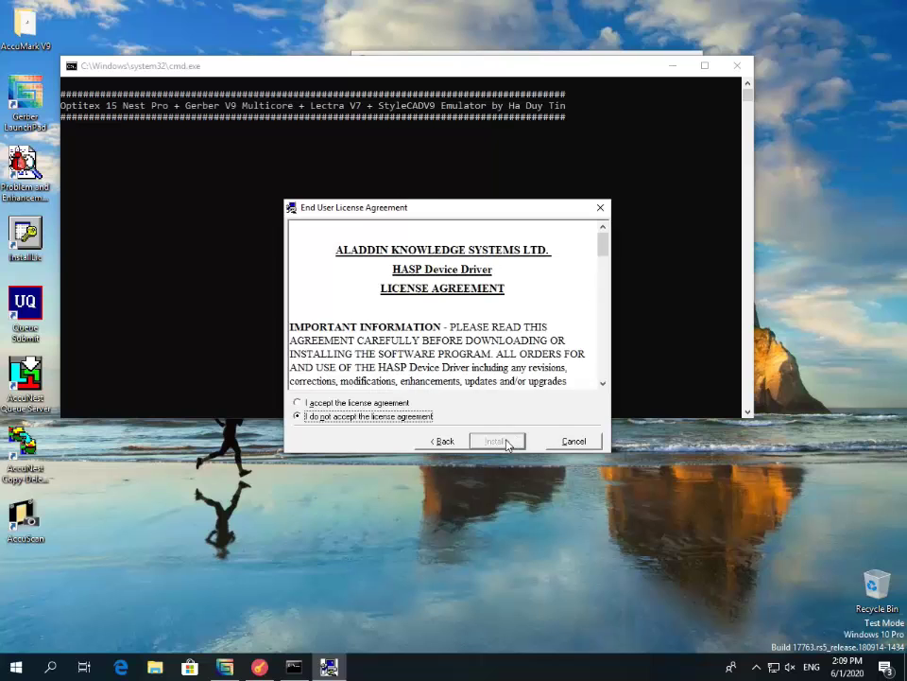
{"action": "left_click", "coordinate": [354, 403]}
{"action": "left_click", "coordinate": [498, 441]}
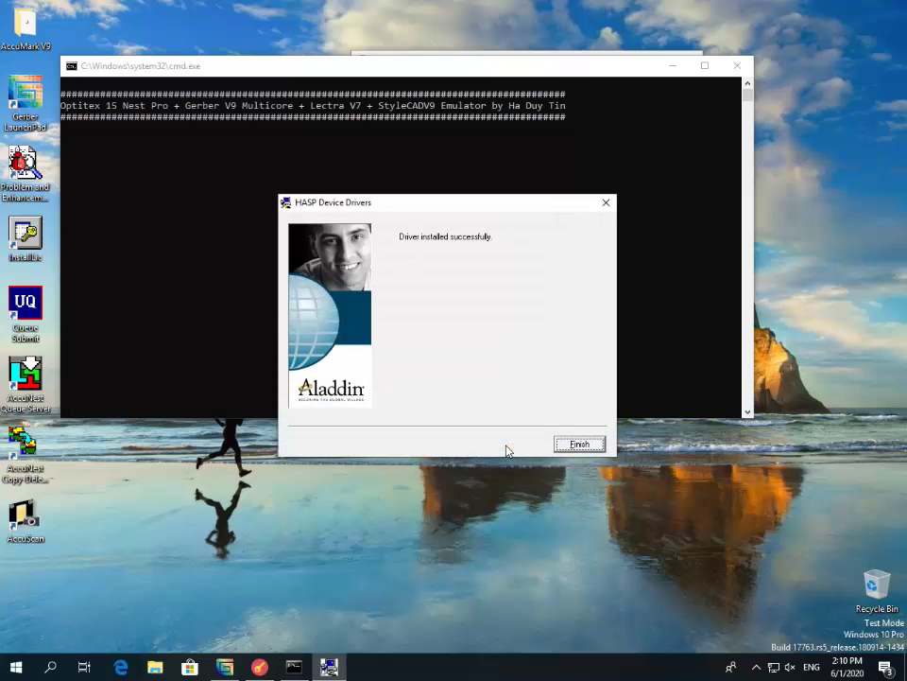
{"action": "left_click", "coordinate": [579, 443]}
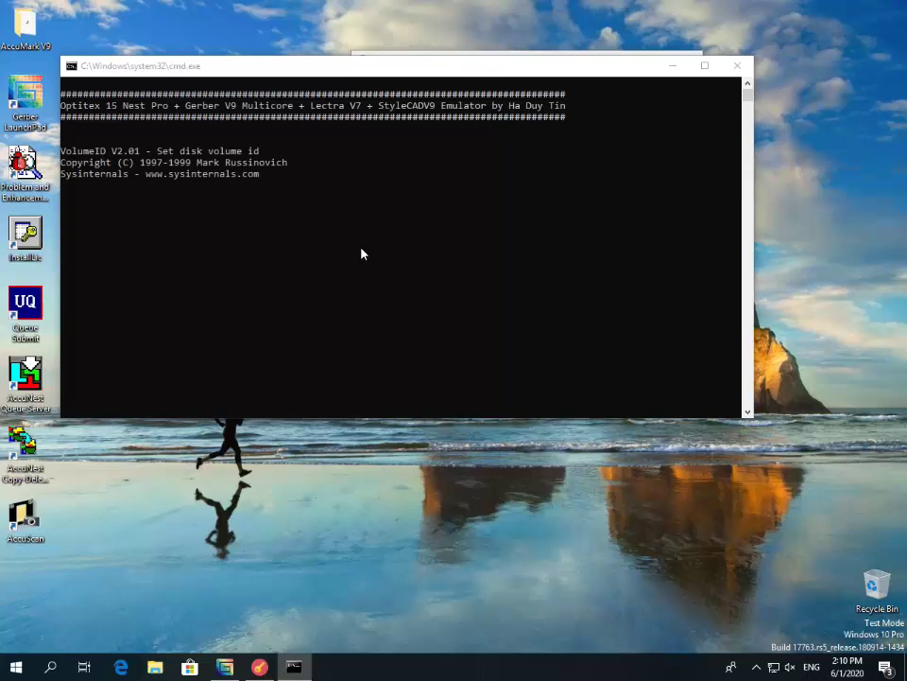
Step: Allow the unverified emulator drivers to install anyway, and finish the Key 4Soft setup without visiting the product web site
{"action": "left_click", "coordinate": [529, 423]}
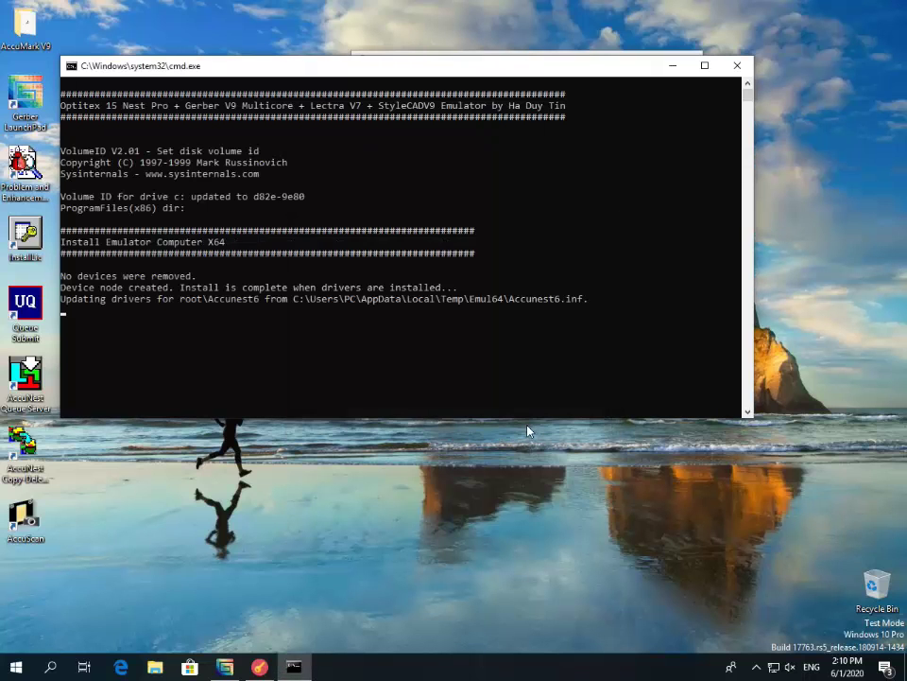
{"action": "left_click", "coordinate": [441, 352]}
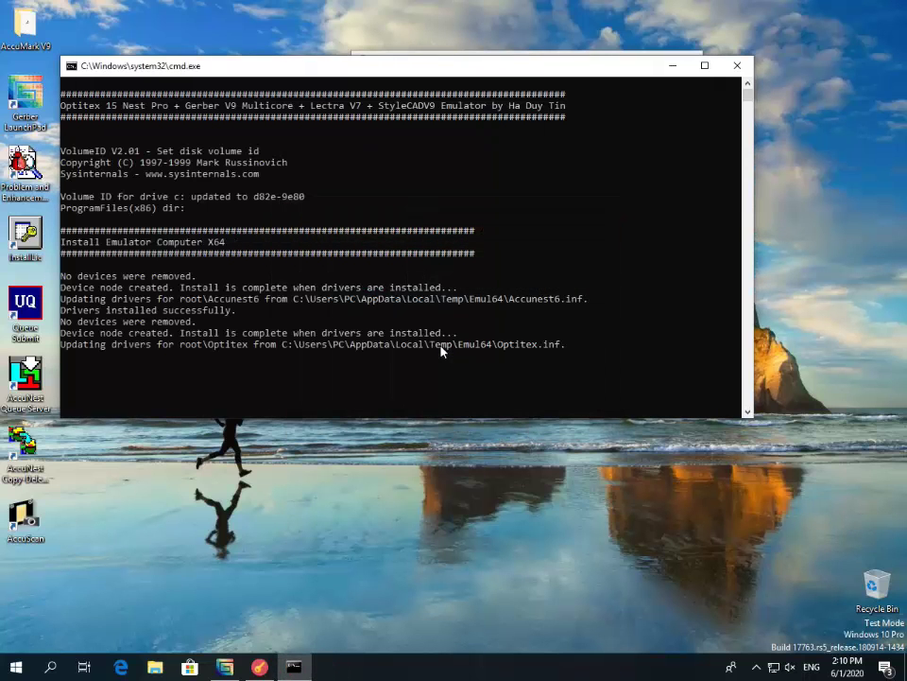
{"action": "left_click", "coordinate": [441, 352]}
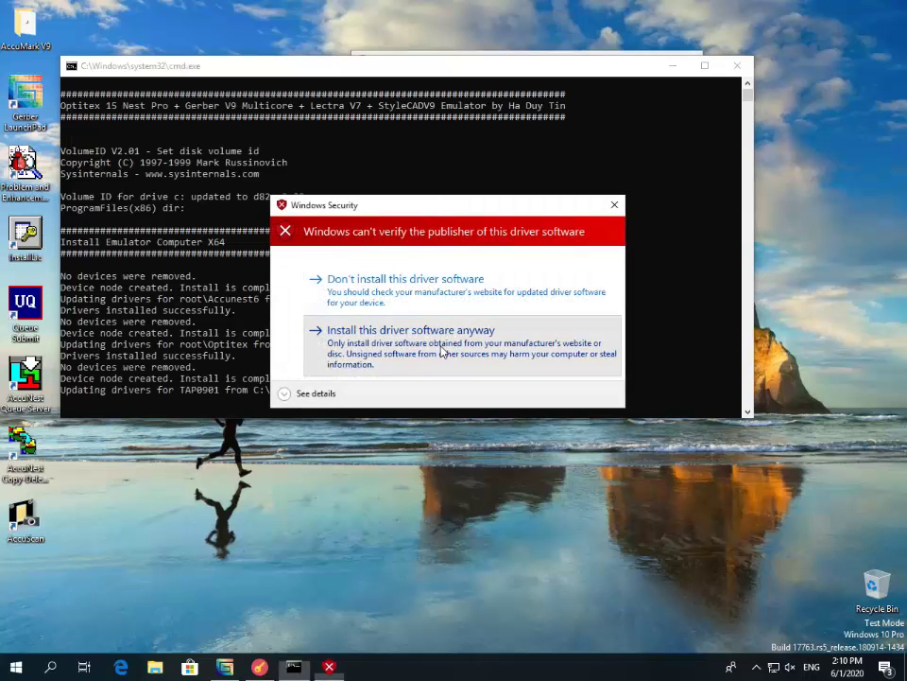
{"action": "left_click", "coordinate": [441, 352]}
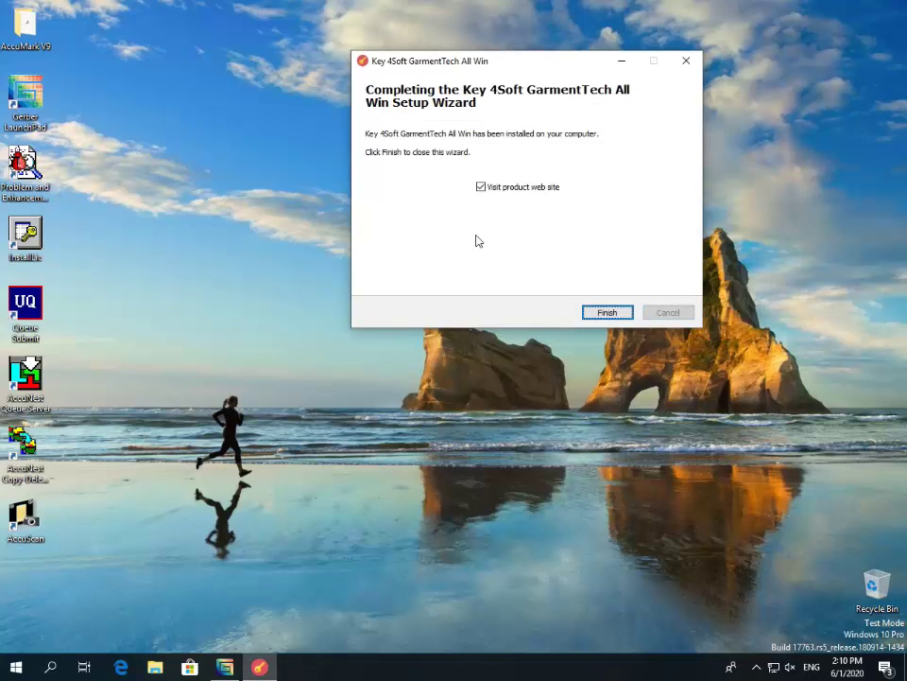
{"action": "left_click", "coordinate": [482, 191]}
{"action": "left_click", "coordinate": [604, 312]}
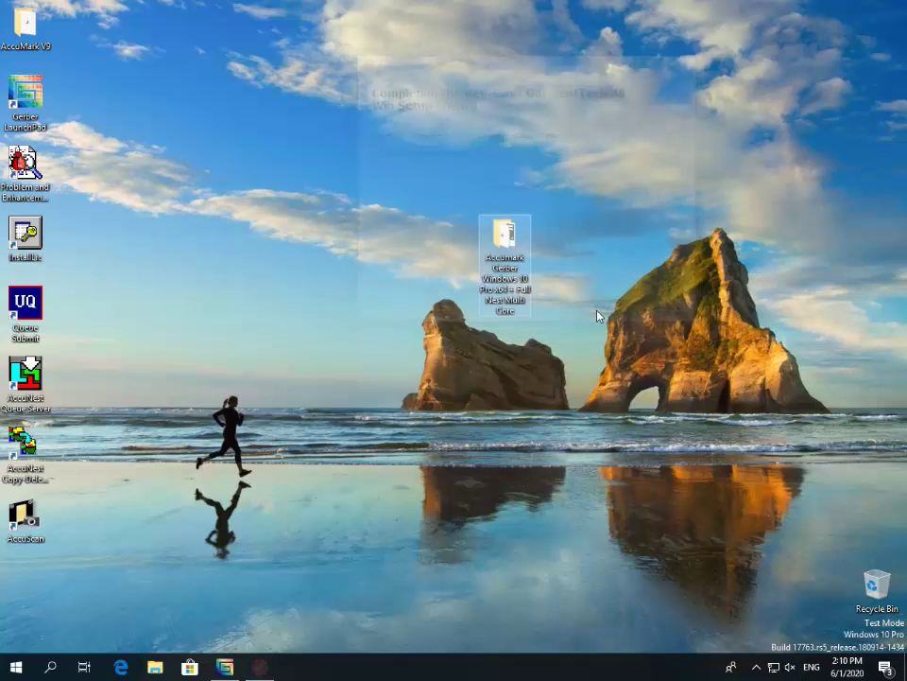
Step: Run uwd as administrator from the desktop's Accumark Gerber Windows 10 Pro x64 folder and close the folder window
{"action": "left_click", "coordinate": [155, 668]}
{"action": "left_click", "coordinate": [722, 130]}
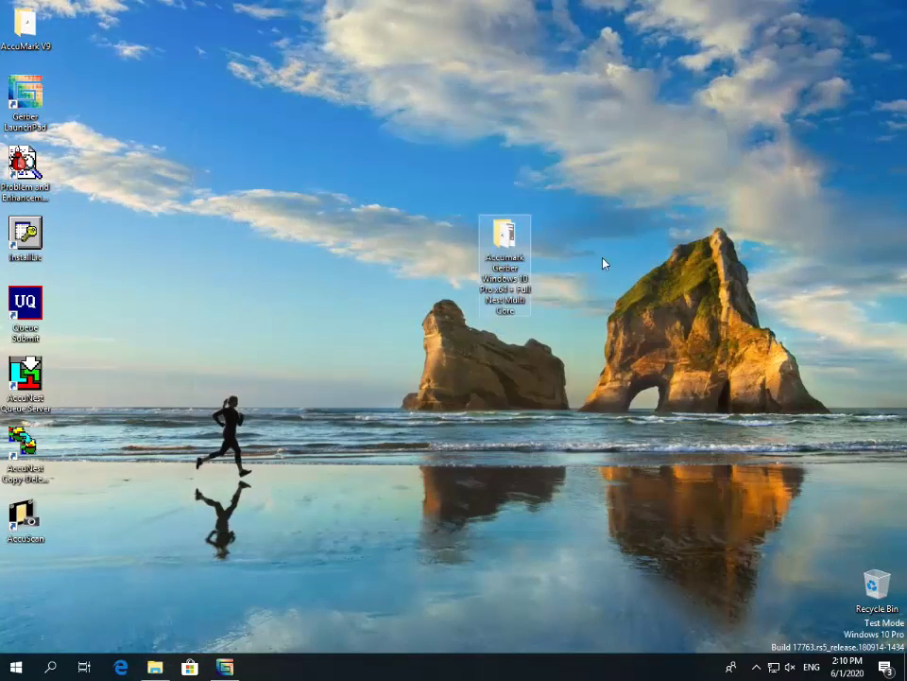
{"action": "double_click", "coordinate": [518, 244]}
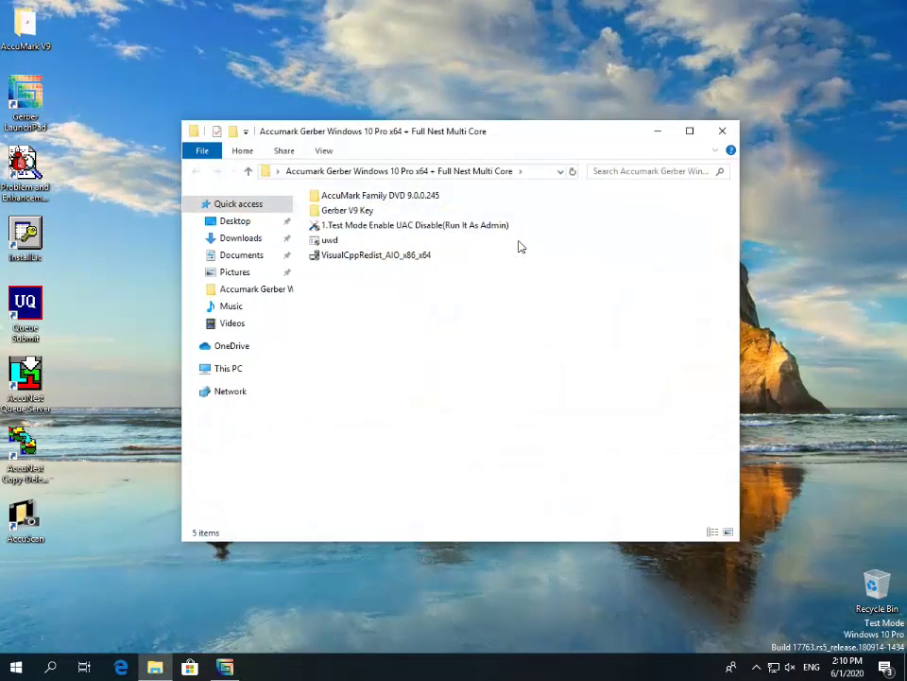
{"action": "left_click", "coordinate": [340, 243]}
{"action": "right_click", "coordinate": [341, 244]}
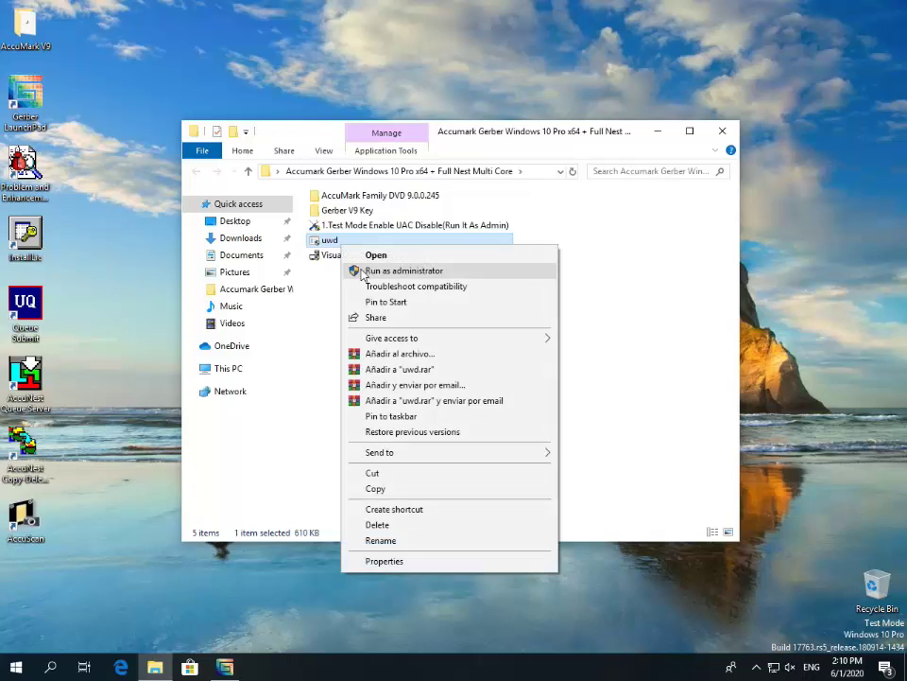
{"action": "left_click", "coordinate": [384, 271]}
{"action": "left_click", "coordinate": [722, 135]}
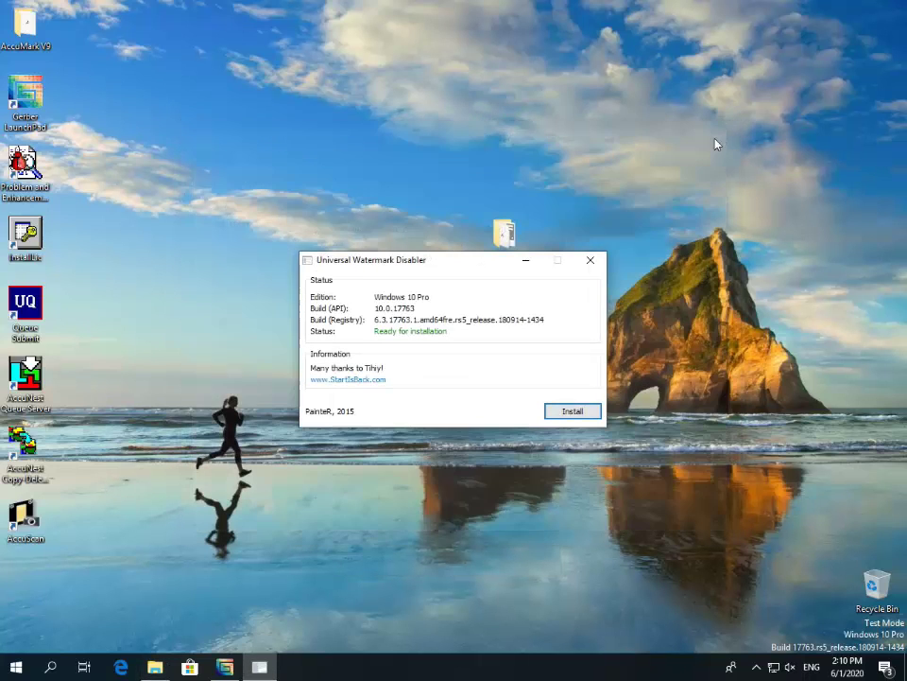
Step: Install Universal Watermark Disabler despite the untested build, accept the automatic sign-out, and sign back in to Windows
{"action": "left_click", "coordinate": [580, 412]}
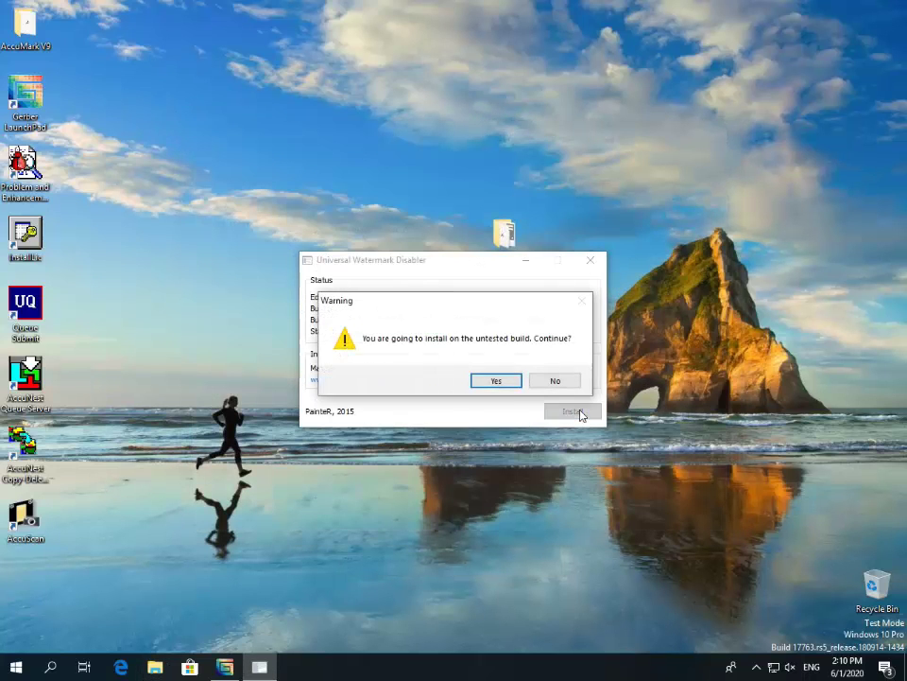
{"action": "left_click", "coordinate": [502, 382]}
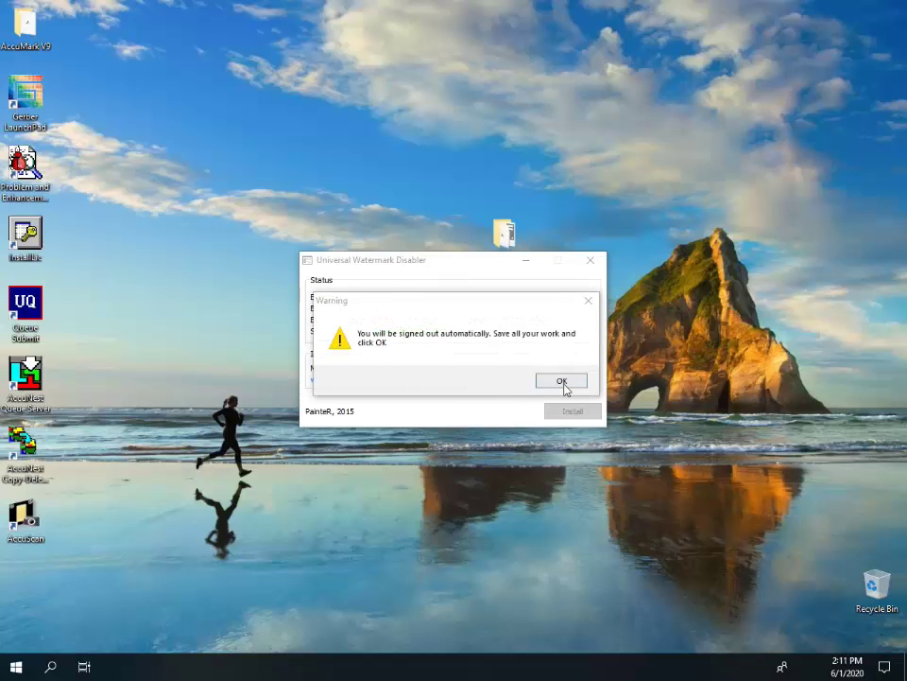
{"action": "left_click", "coordinate": [562, 381]}
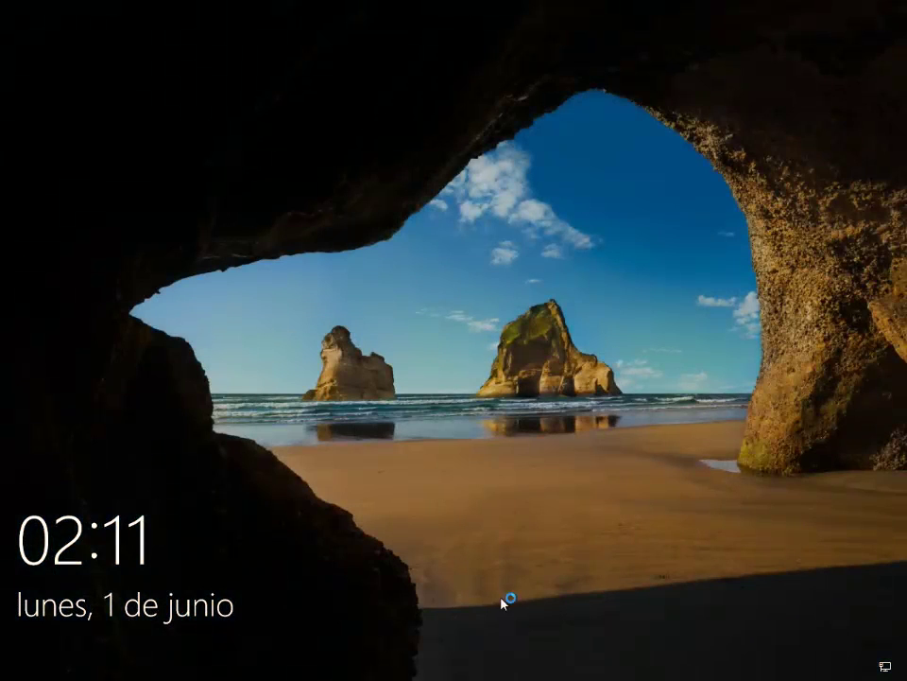
{"action": "left_click_drag", "start_coordinate": [523, 594], "coordinate": [516, 115]}
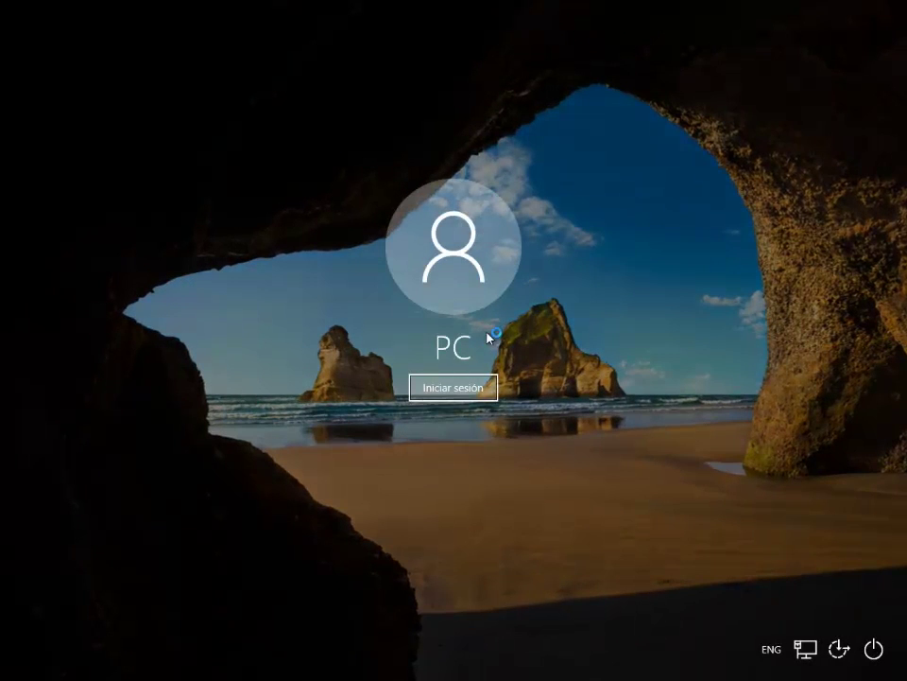
{"action": "left_click", "coordinate": [462, 388]}
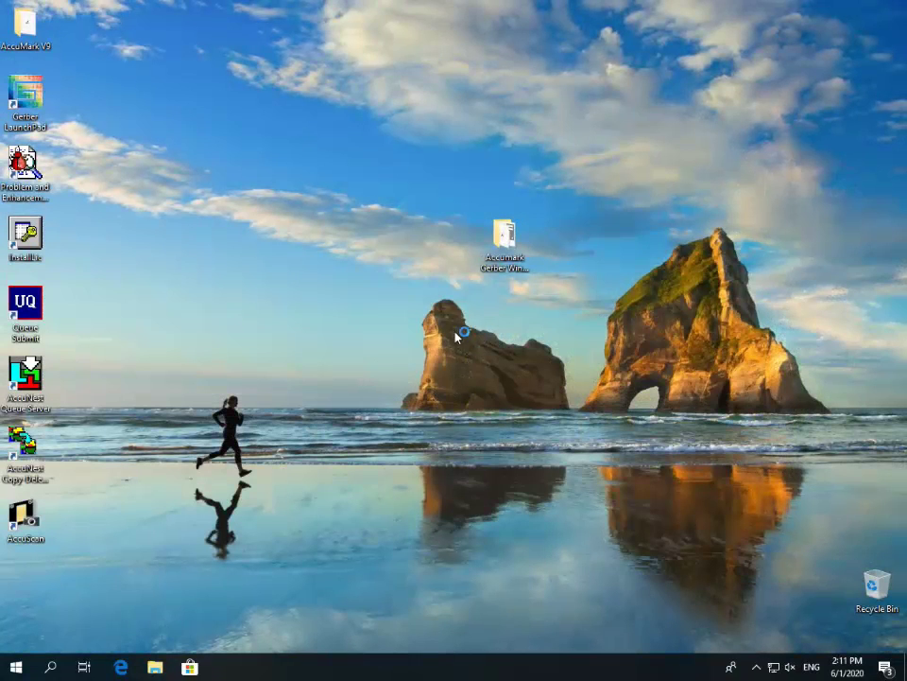
Step: Move the Accumark Gerber Windows 10 folder on the desktop to above the Recycle Bin
{"action": "left_click", "coordinate": [503, 238]}
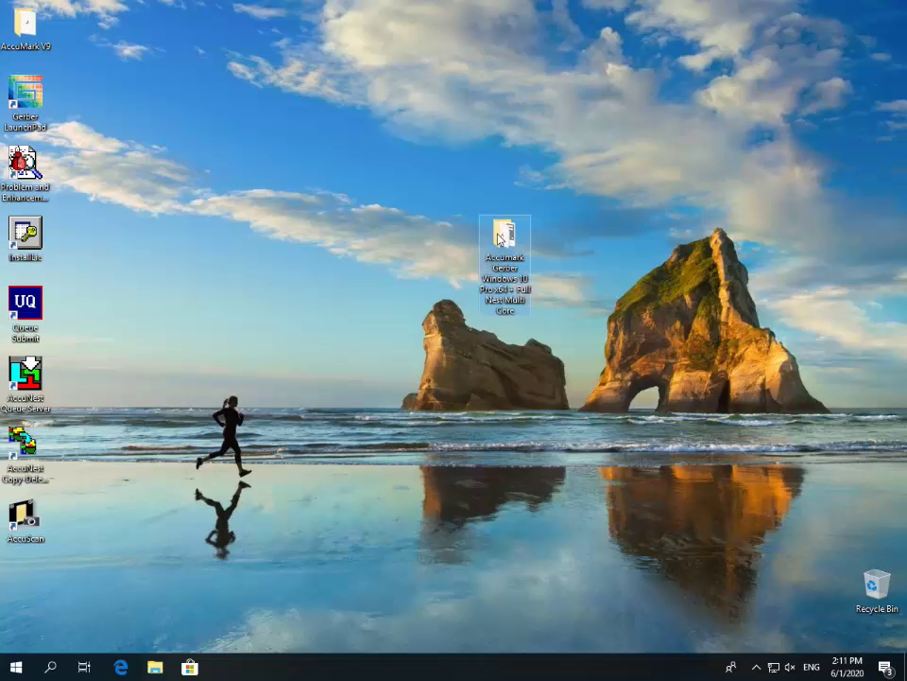
{"action": "left_click_drag", "start_coordinate": [503, 240], "coordinate": [859, 379]}
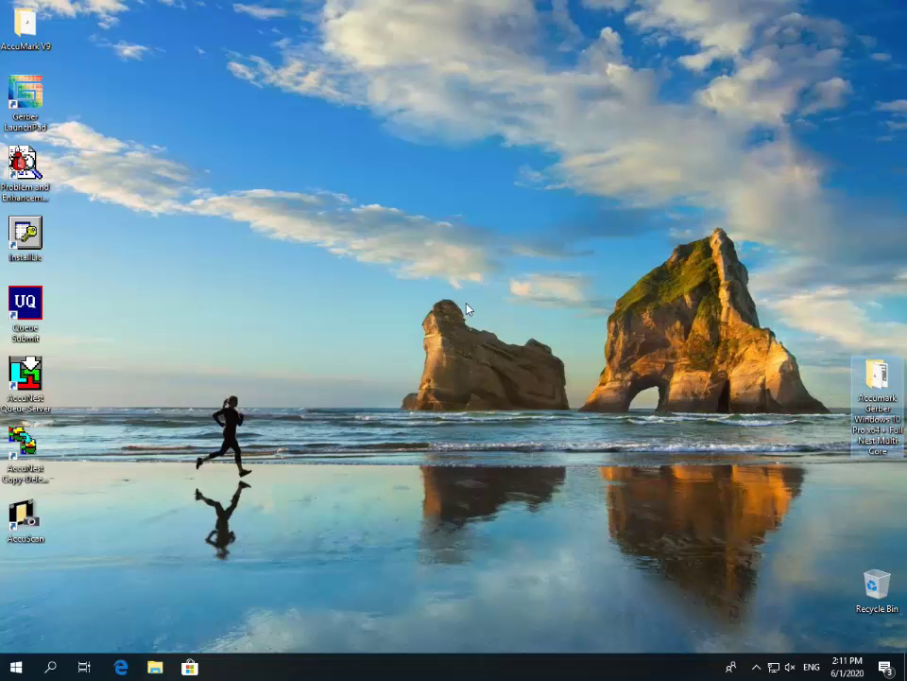
{"action": "left_click", "coordinate": [349, 268]}
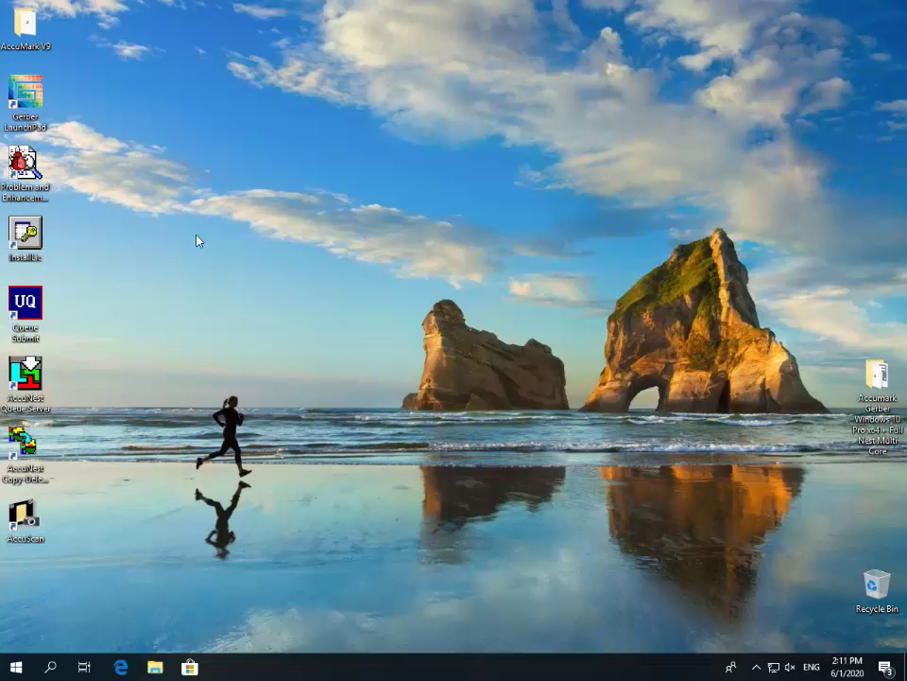
Step: Start Gerber LaunchPad, dismiss the configuration error, and open Pattern Design from the Pattern Processing, Digitizing, PDS group
{"action": "double_click", "coordinate": [49, 113]}
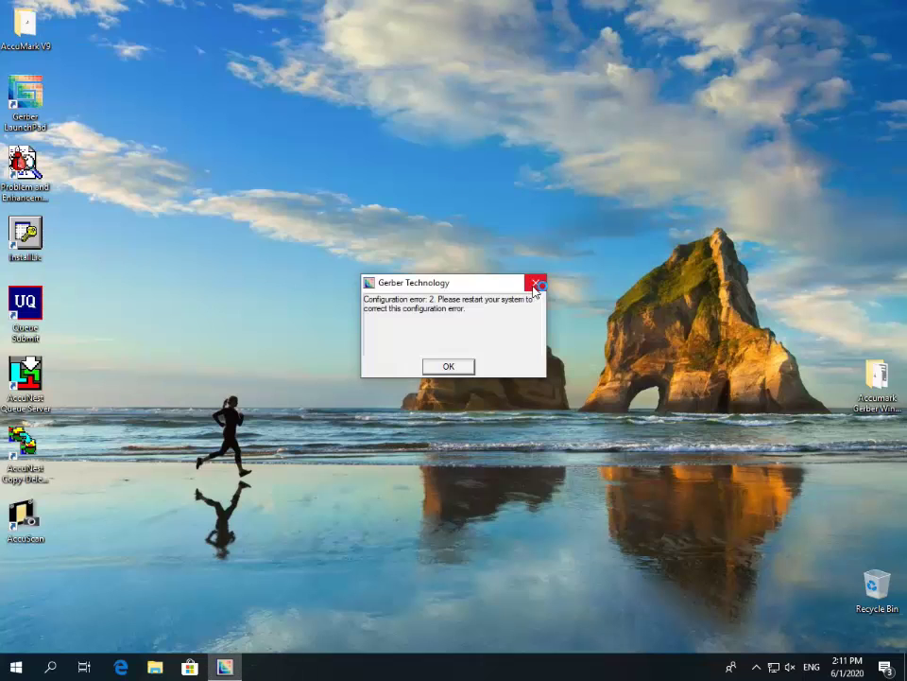
{"action": "left_click", "coordinate": [451, 366]}
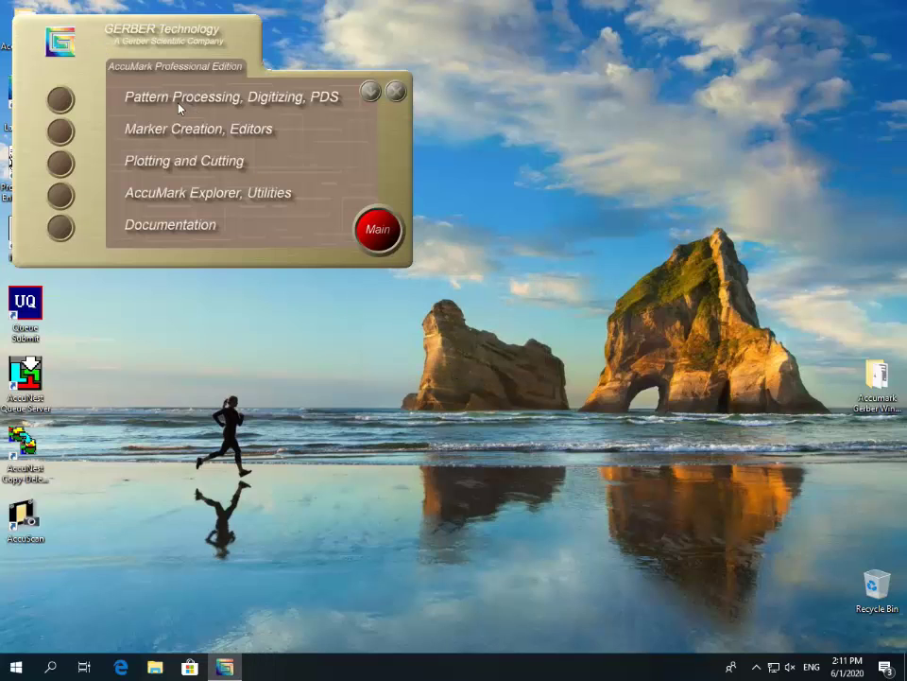
{"action": "left_click", "coordinate": [61, 100]}
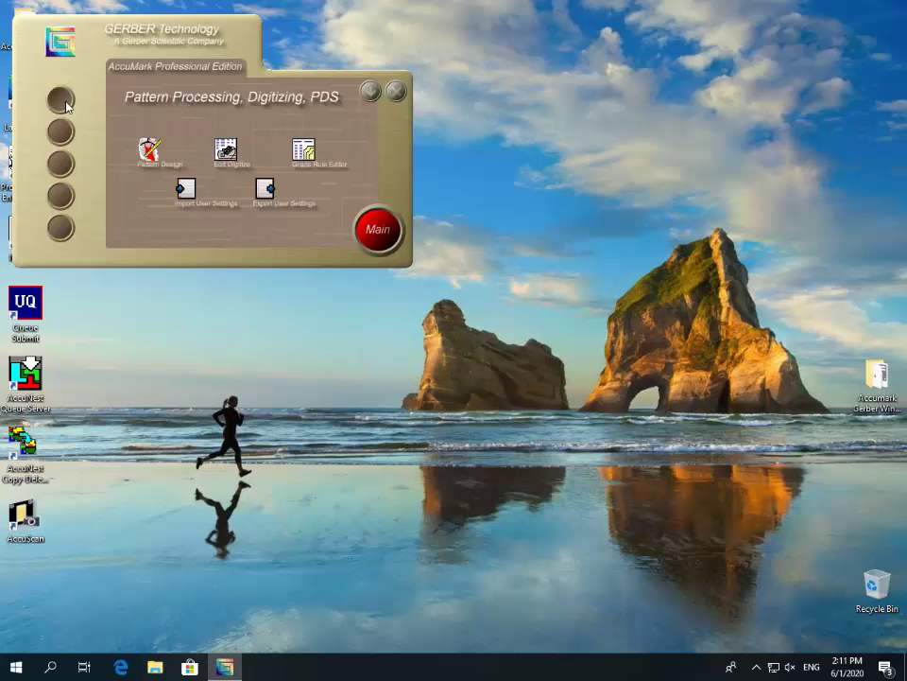
{"action": "left_click_drag", "start_coordinate": [248, 25], "coordinate": [429, 109]}
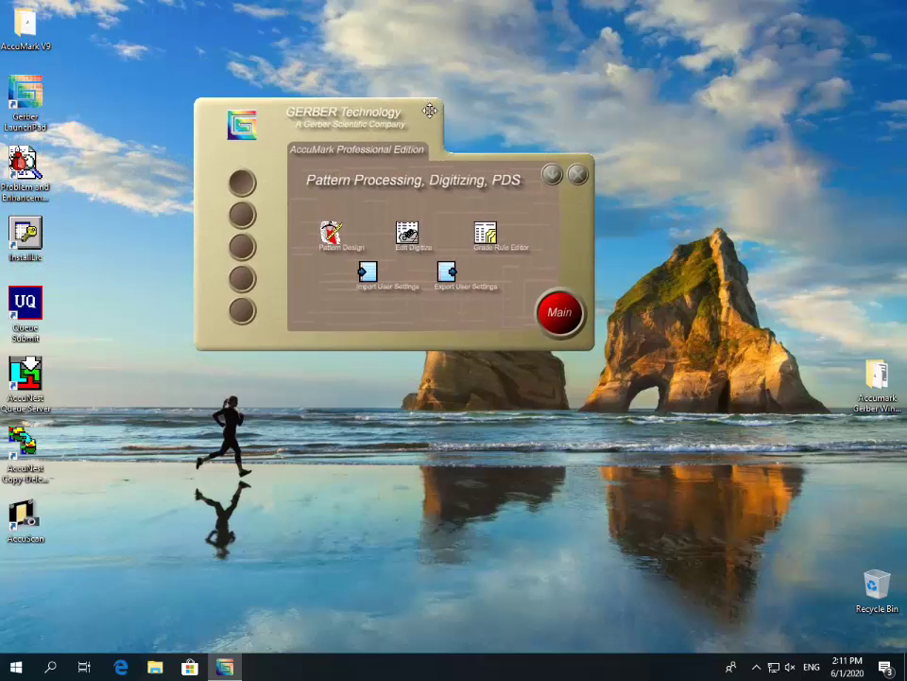
{"action": "left_click", "coordinate": [330, 234]}
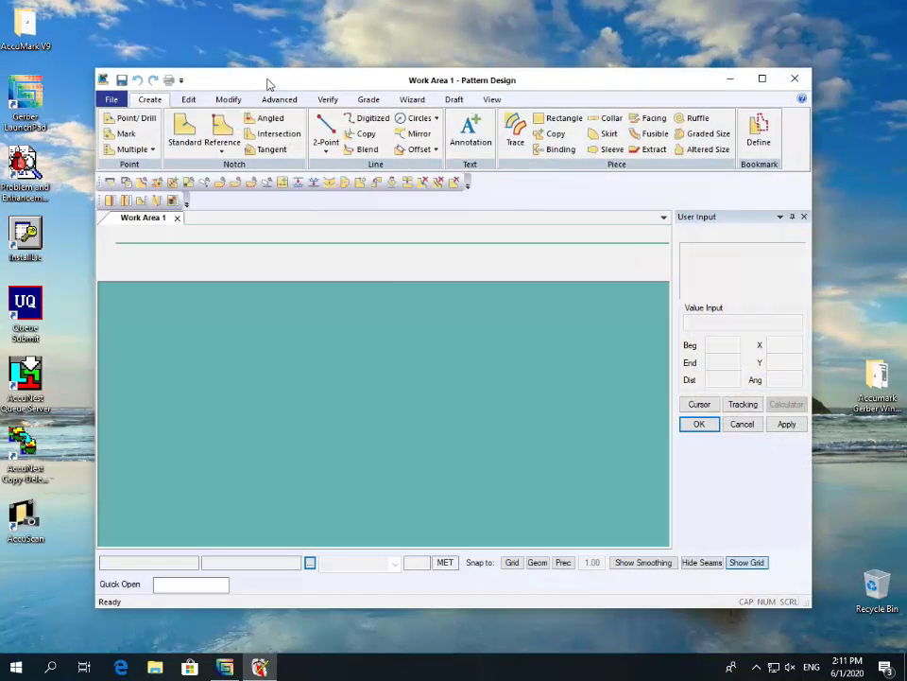
Step: Open the ID1004 - CAMI model from DATA90, place its BACK piece in the work area, and maximize the Pattern Design window
{"action": "left_click", "coordinate": [112, 100]}
{"action": "left_click", "coordinate": [123, 134]}
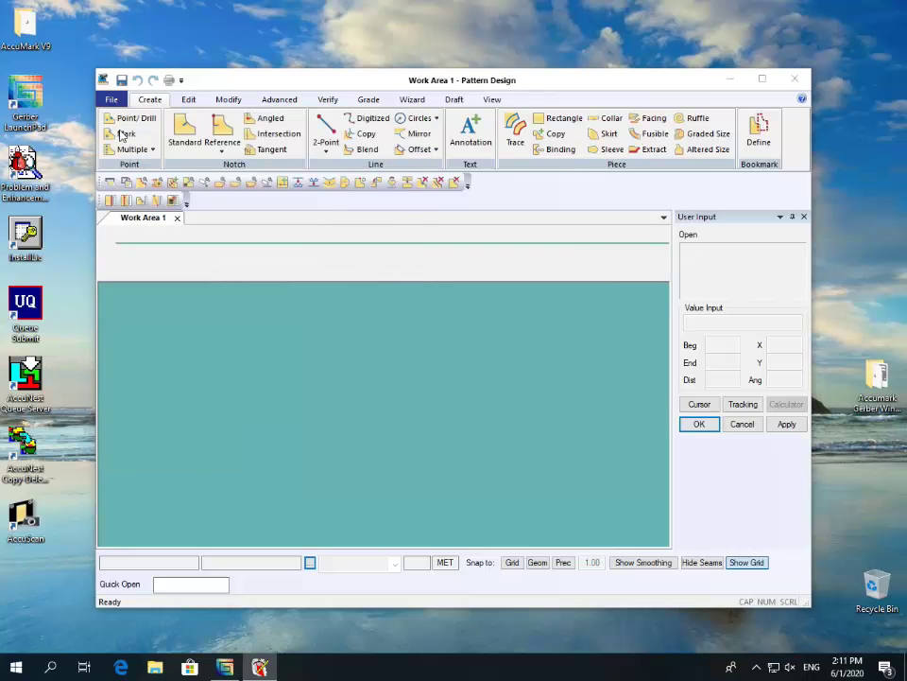
{"action": "left_click", "coordinate": [142, 183]}
{"action": "left_click", "coordinate": [360, 261]}
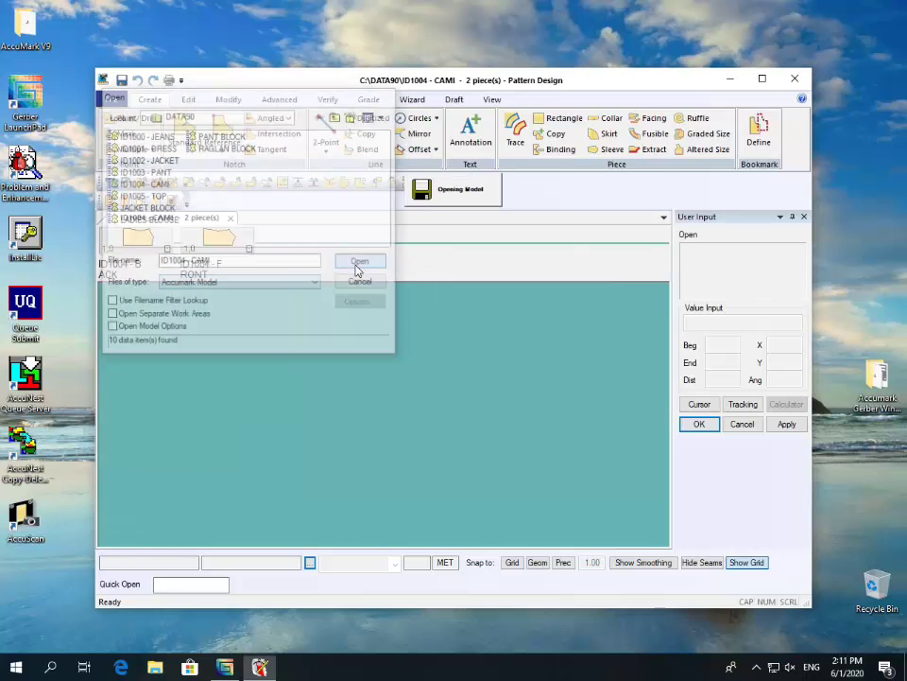
{"action": "left_click_drag", "start_coordinate": [137, 238], "coordinate": [209, 370]}
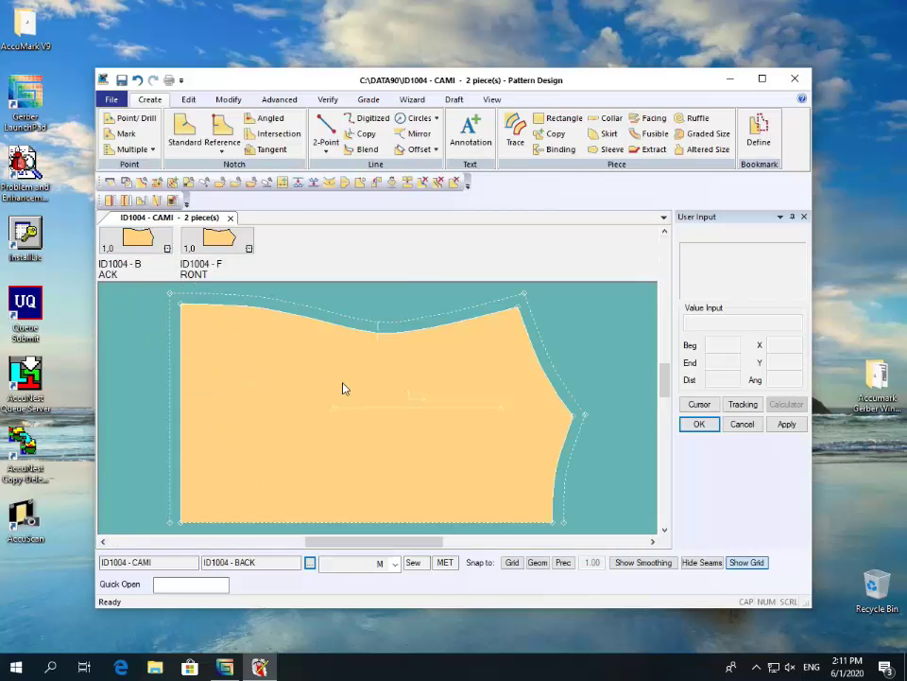
{"action": "left_click_drag", "start_coordinate": [346, 87], "coordinate": [346, 1]}
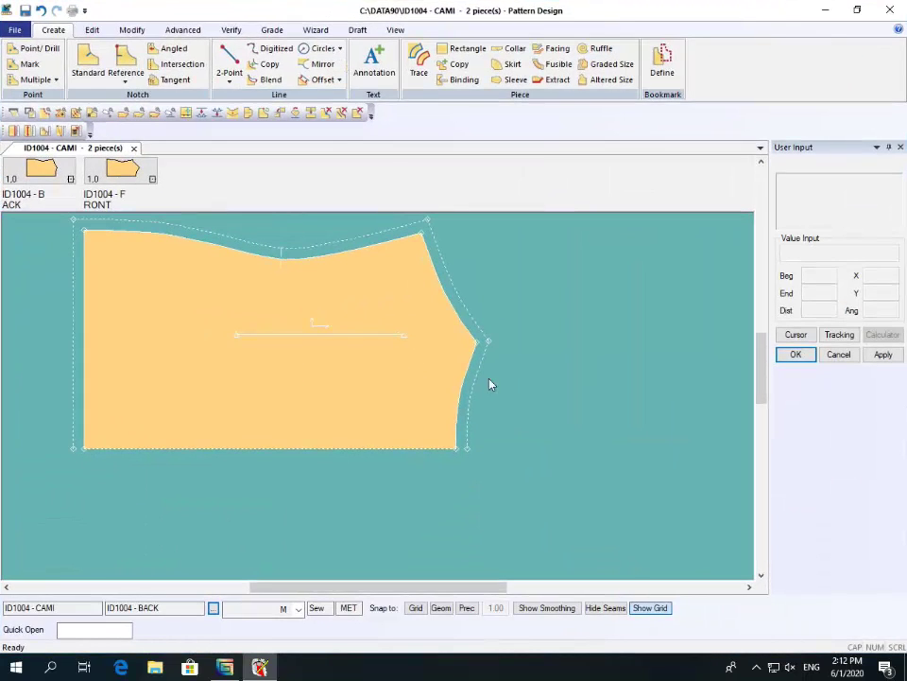
Step: Place the FRONT piece of the ID1004 - CAMI model in the work area below the BACK piece
{"action": "left_click_drag", "start_coordinate": [118, 171], "coordinate": [298, 601]}
{"action": "left_click", "coordinate": [578, 464]}
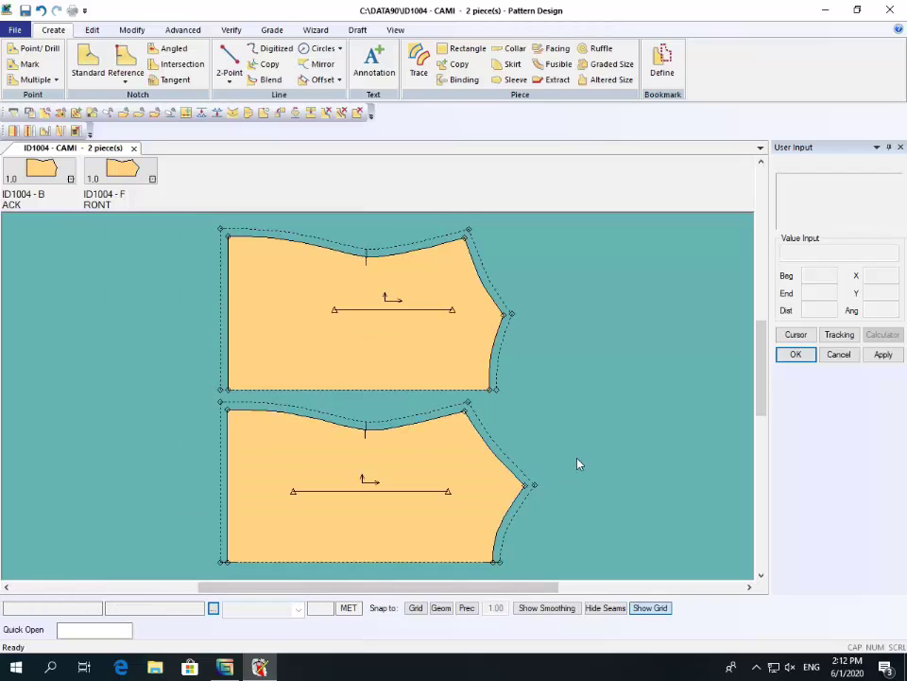
{"action": "left_click_drag", "start_coordinate": [571, 457], "coordinate": [387, 219]}
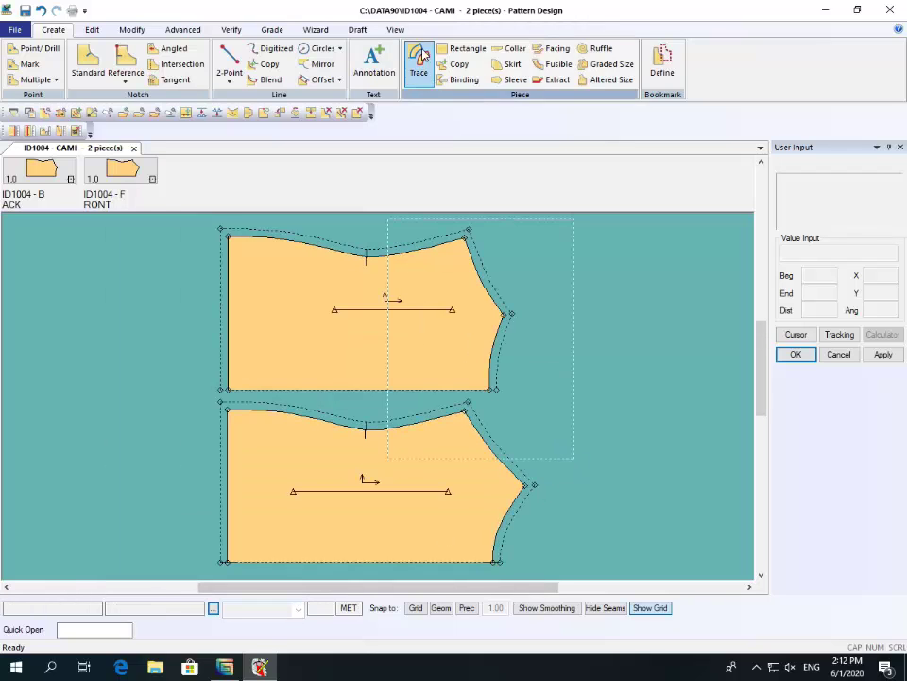
Step: Show the version information for Pattern Design and move its window clear of the ribbon commands
{"action": "left_click", "coordinate": [899, 30]}
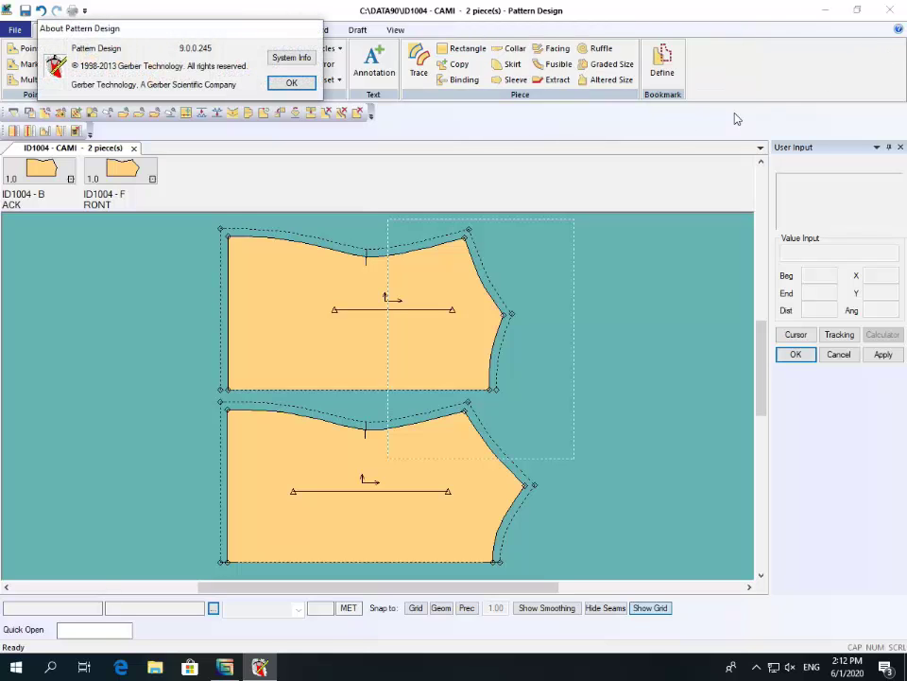
{"action": "left_click_drag", "start_coordinate": [179, 37], "coordinate": [378, 159]}
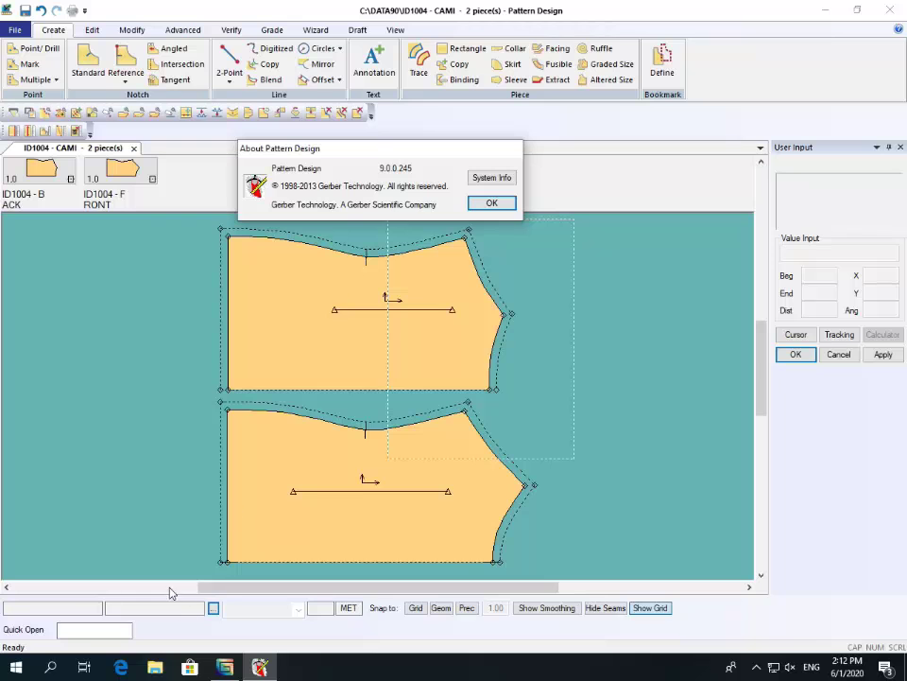
Step: Search Windows for Control Panel, open it, and view the computer's System information
{"action": "left_click", "coordinate": [47, 671]}
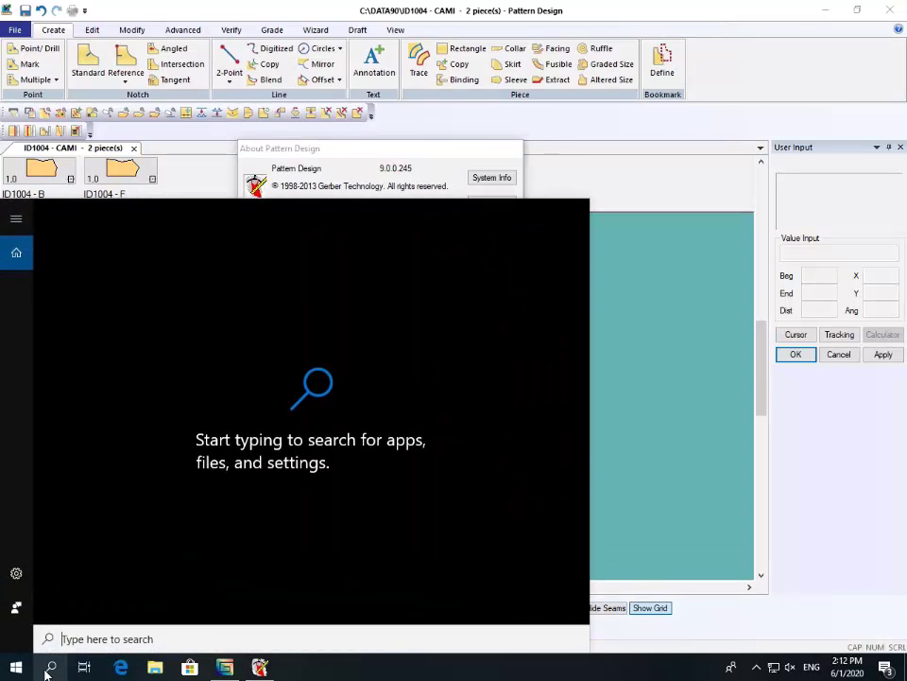
{"action": "type", "text": "control"}
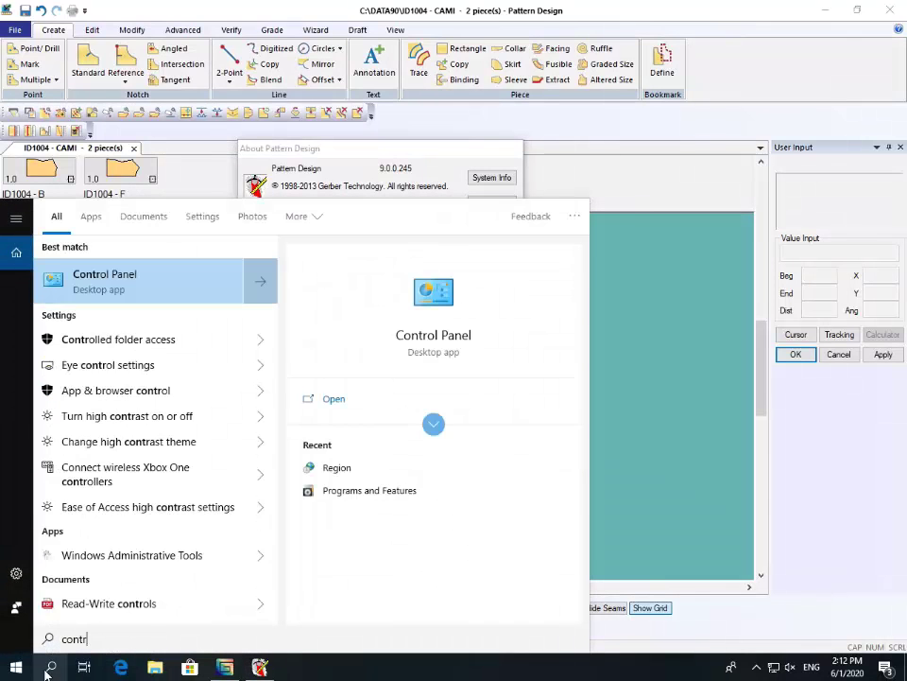
{"action": "left_click", "coordinate": [129, 289]}
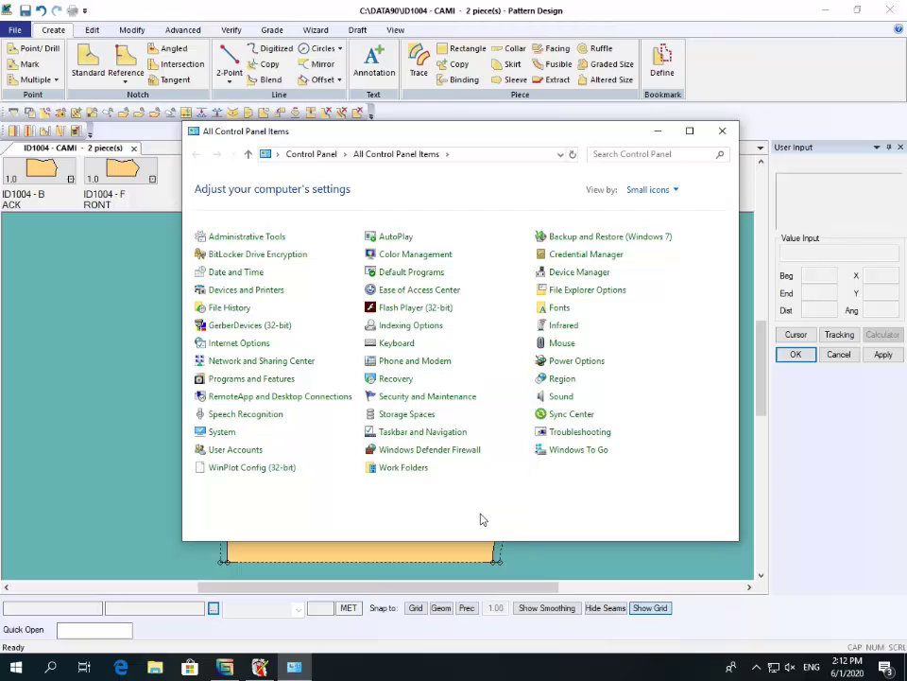
{"action": "left_click", "coordinate": [216, 433]}
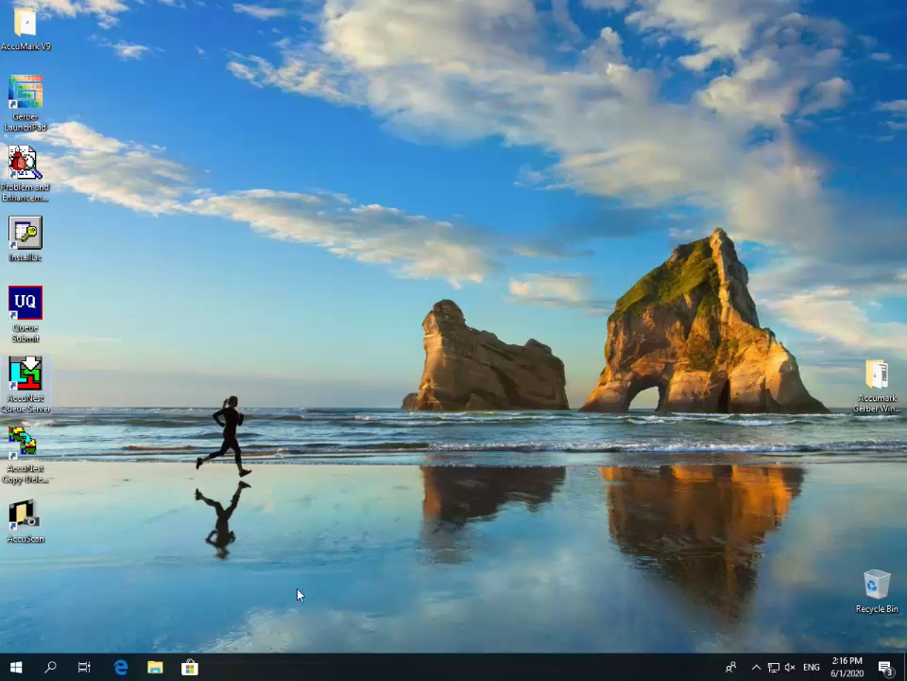
Step: Restart Windows from the desktop
{"action": "left_click", "coordinate": [15, 667]}
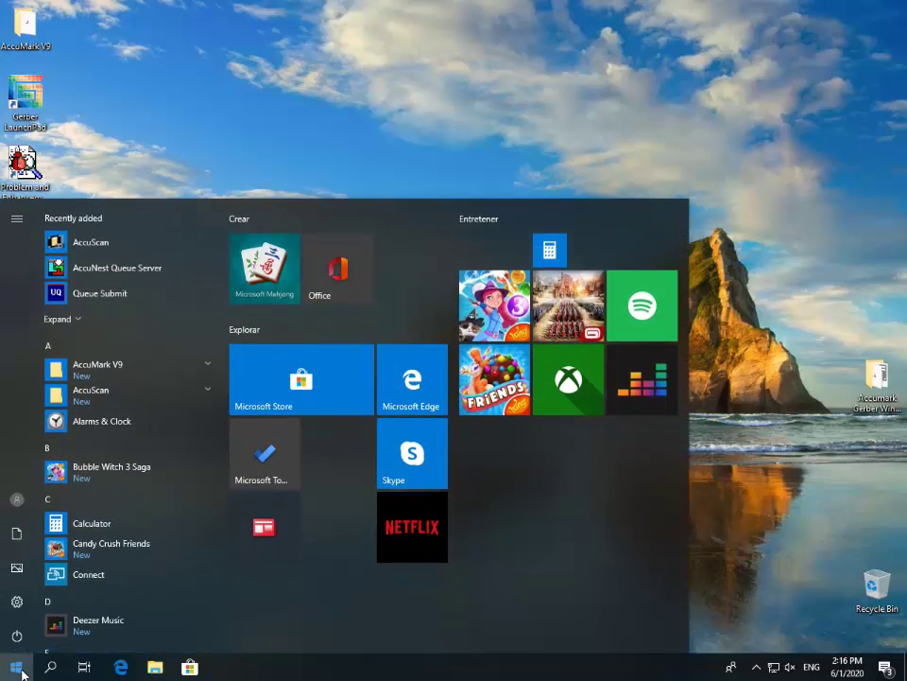
{"action": "left_click", "coordinate": [17, 635]}
{"action": "left_click", "coordinate": [26, 597]}
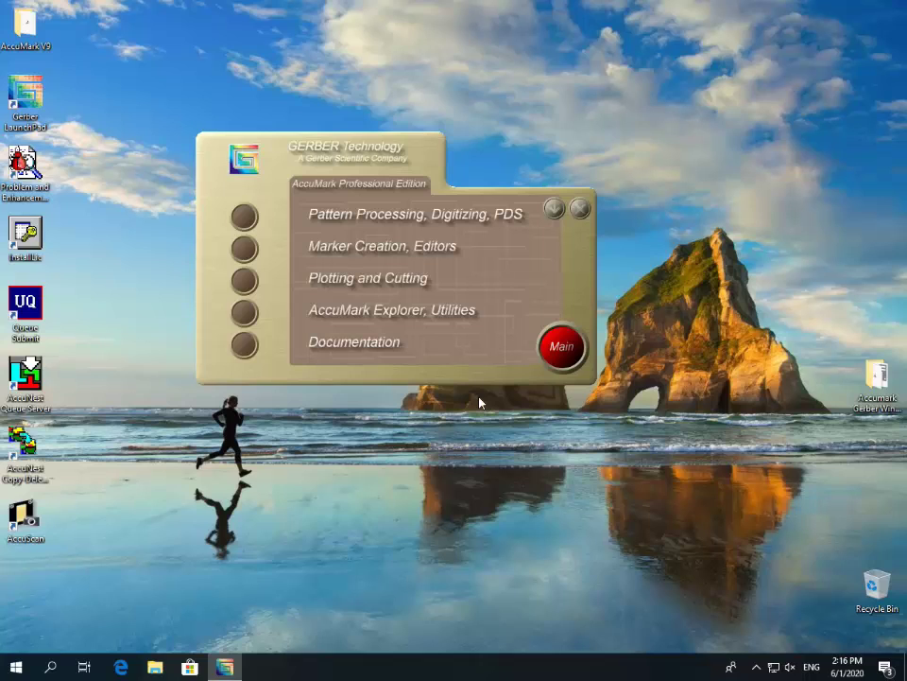
Step: Open Pattern Design from the Pattern Processing, Digitizing, PDS group to check that it starts, and close it
{"action": "left_click", "coordinate": [244, 216]}
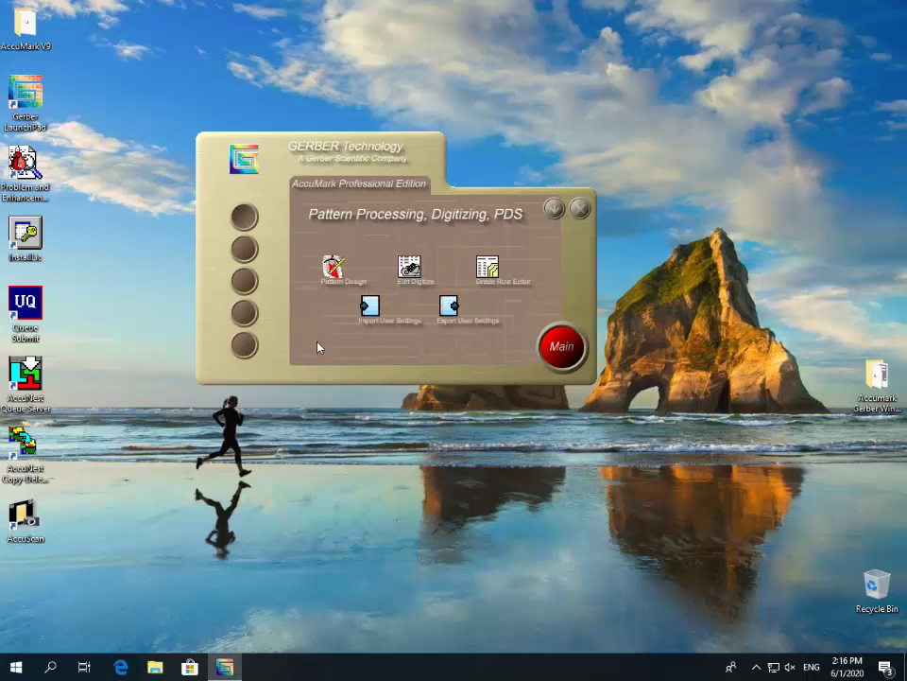
{"action": "left_click", "coordinate": [333, 268]}
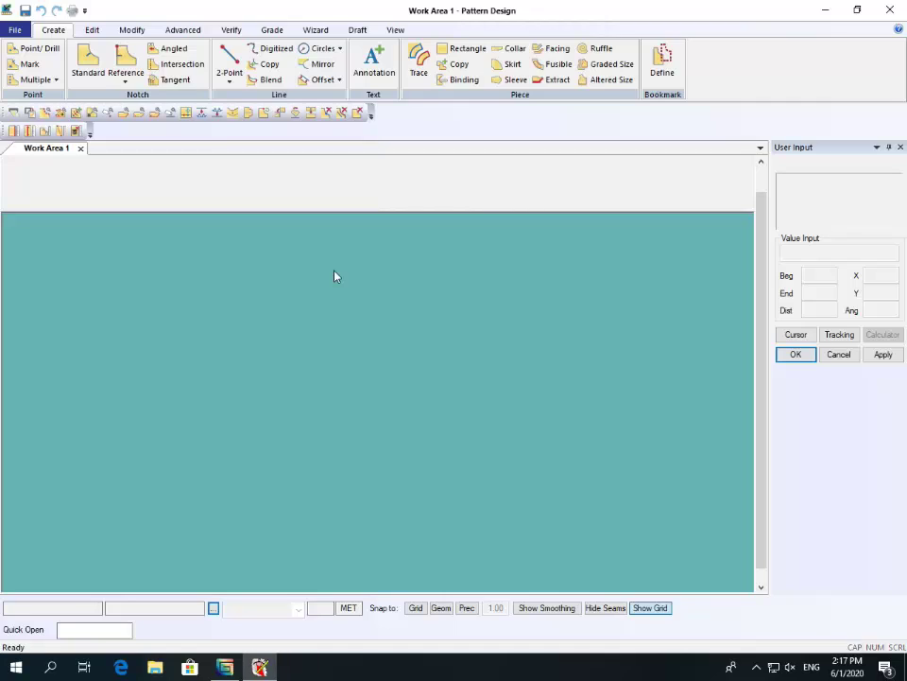
{"action": "left_click", "coordinate": [890, 9]}
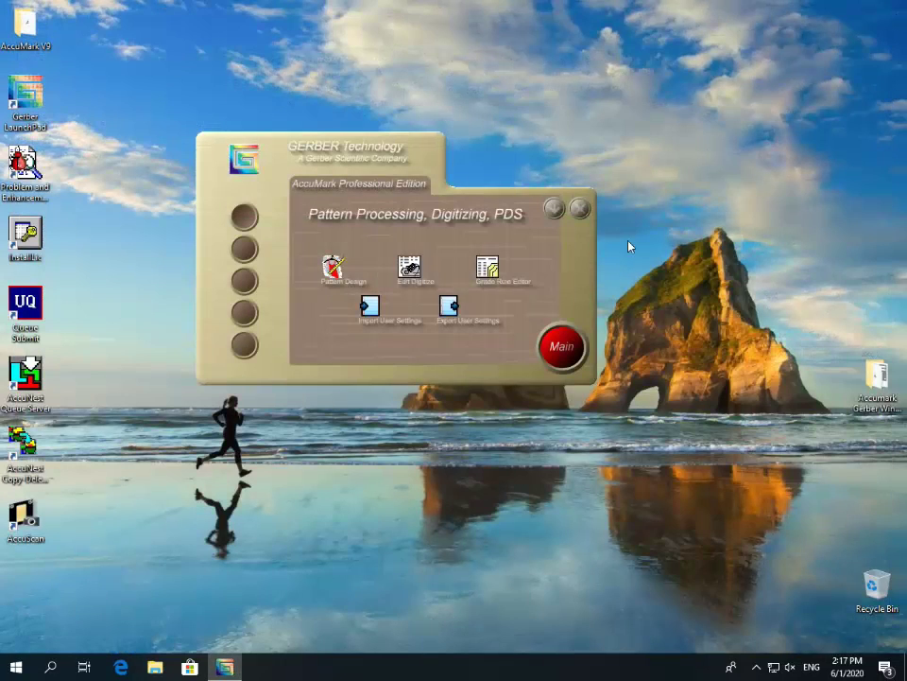